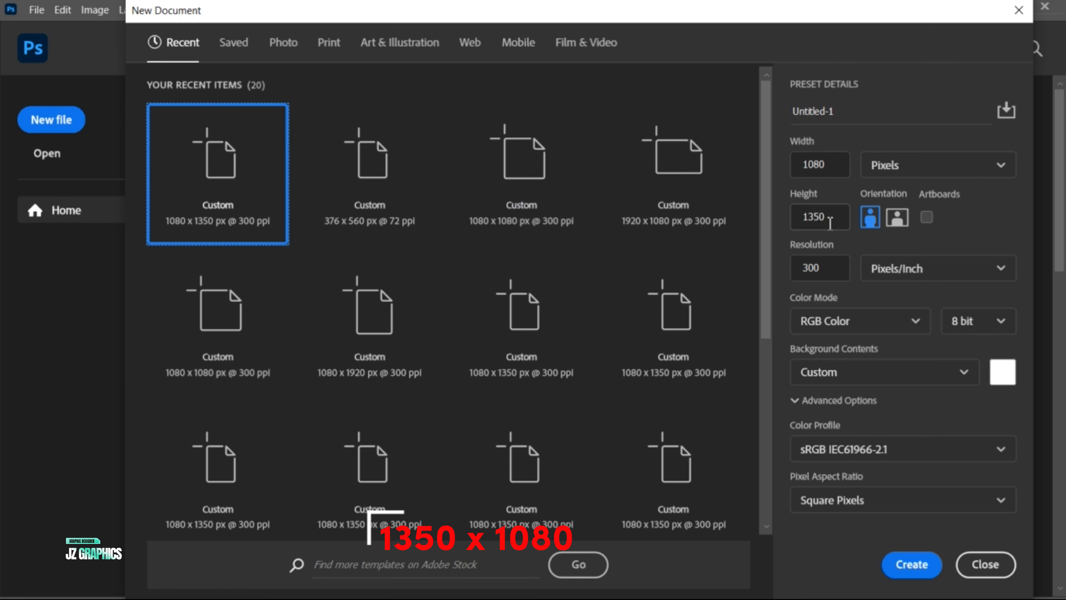
Step: Create a new 1080 x 1350 pixel RGB document at 300 pixels/inch and display its layers
{"action": "left_click", "coordinate": [909, 565]}
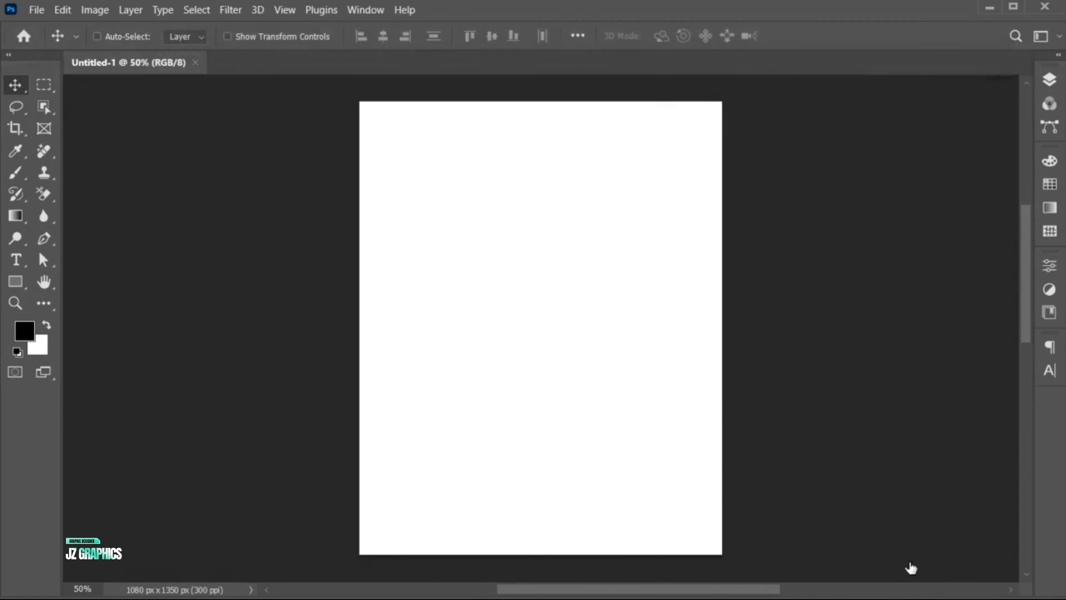
{"action": "key", "text": "ctrl+0"}
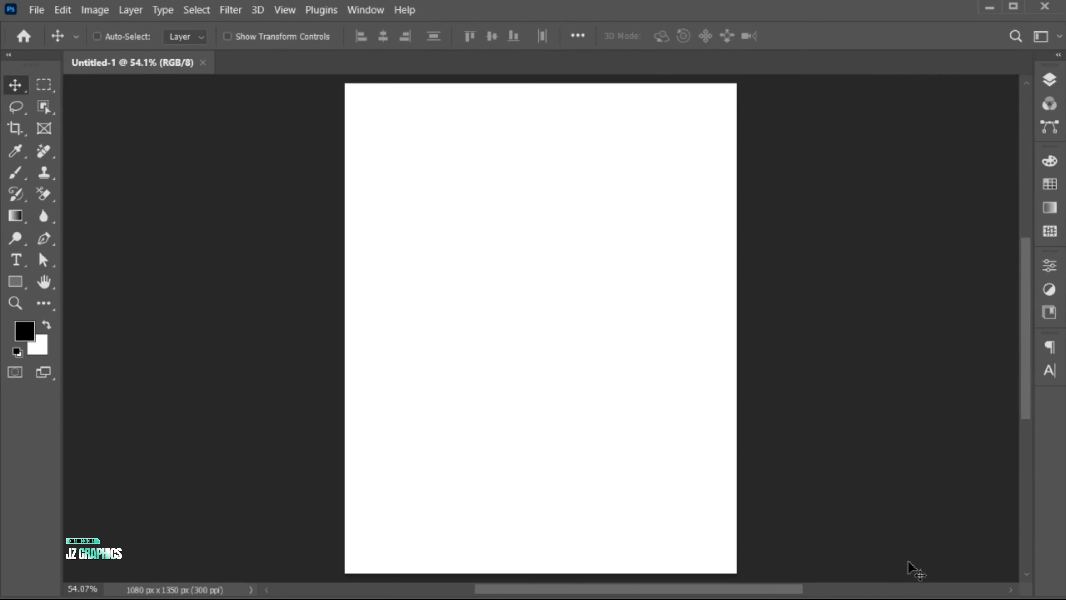
{"action": "left_click", "coordinate": [1049, 84]}
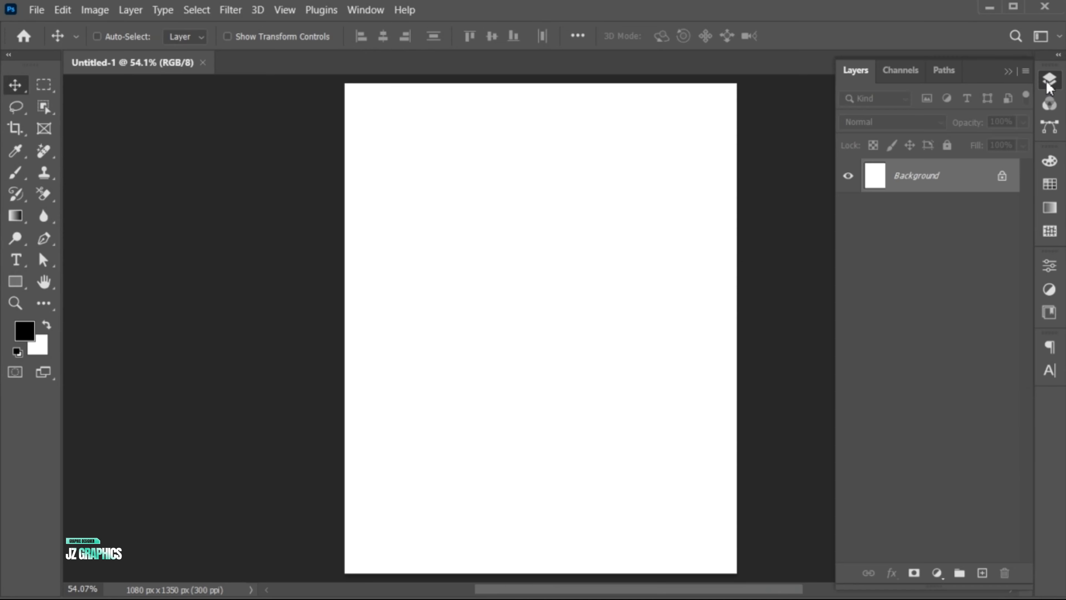
{"action": "left_click", "coordinate": [366, 9]}
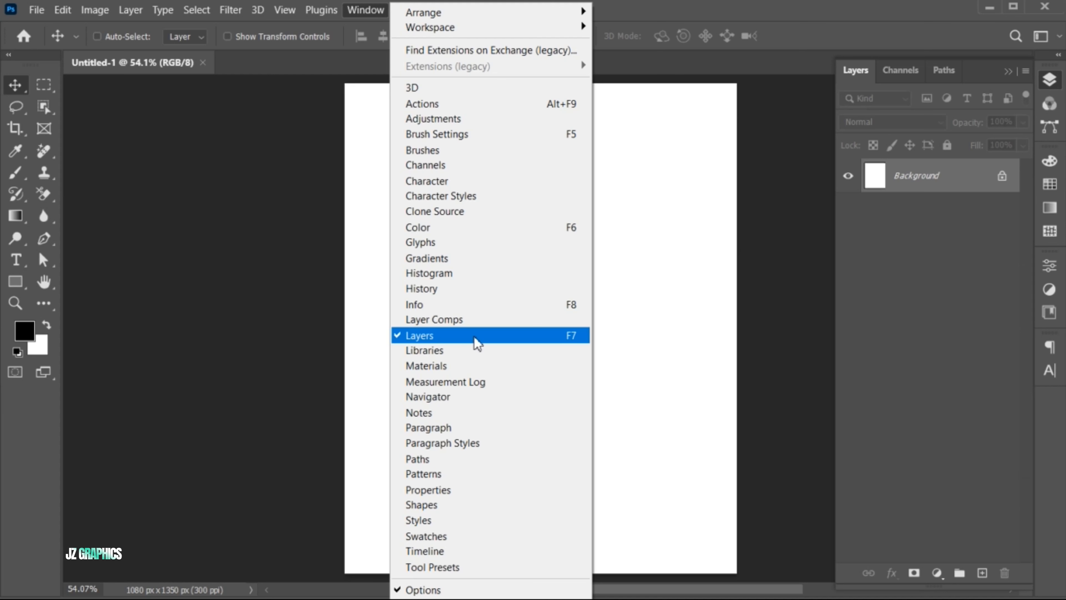
{"action": "left_click", "coordinate": [877, 235]}
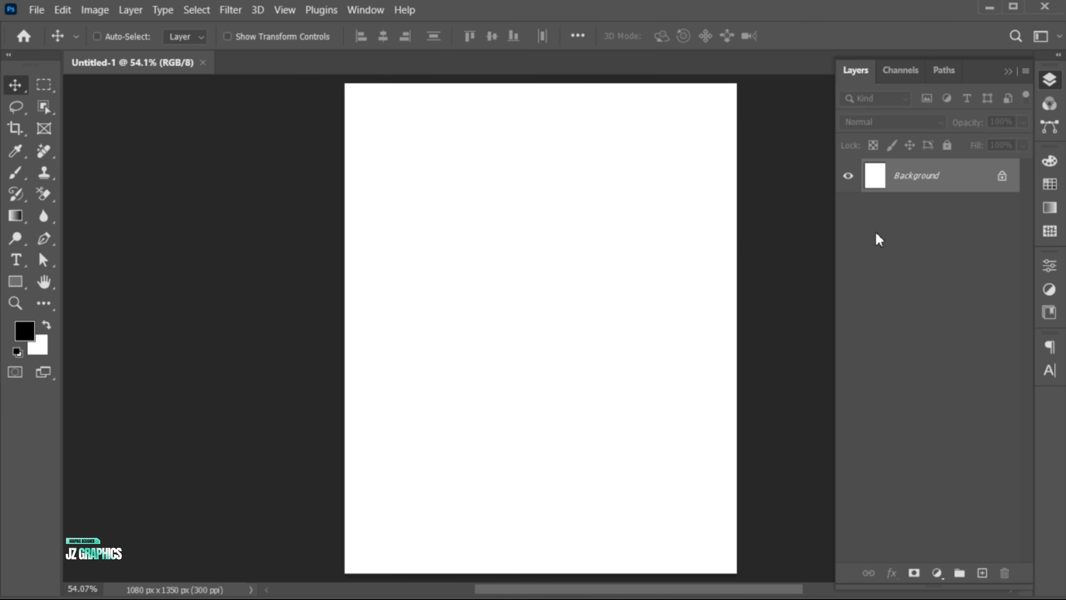
Step: Add a gradient fill layer above the background and set the gradient's starting color stop to #65bcff
{"action": "left_click", "coordinate": [938, 573]}
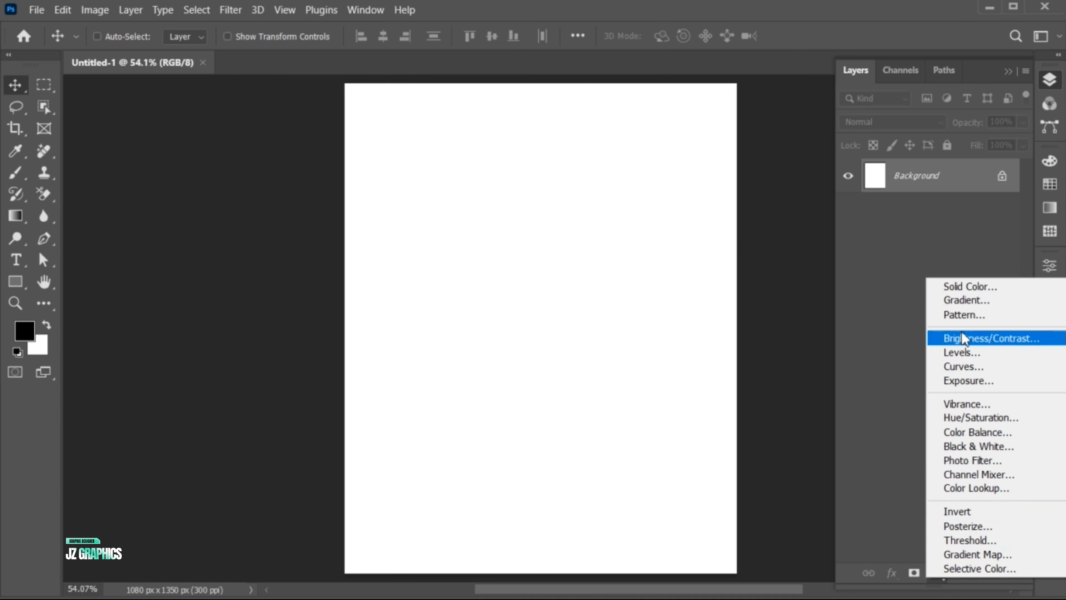
{"action": "left_click", "coordinate": [961, 301]}
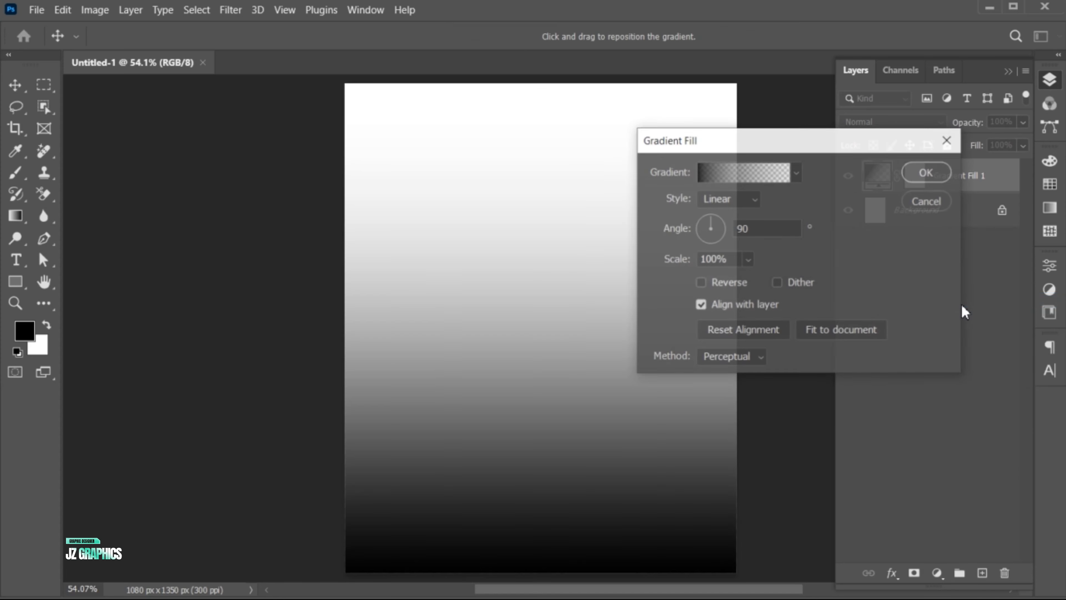
{"action": "left_click", "coordinate": [743, 177]}
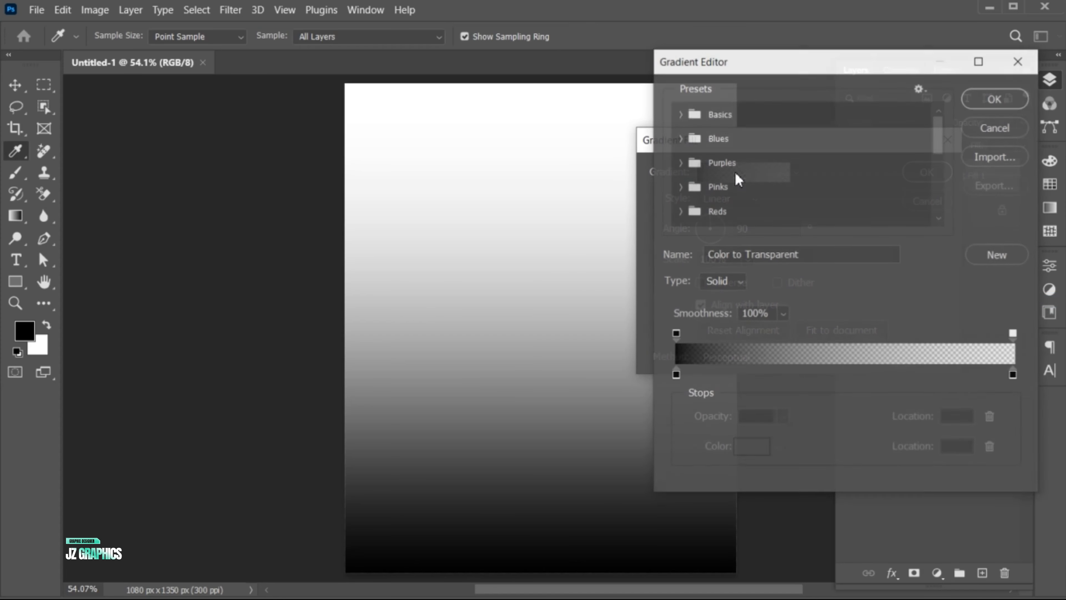
{"action": "left_click", "coordinate": [676, 374]}
{"action": "left_click", "coordinate": [752, 447]}
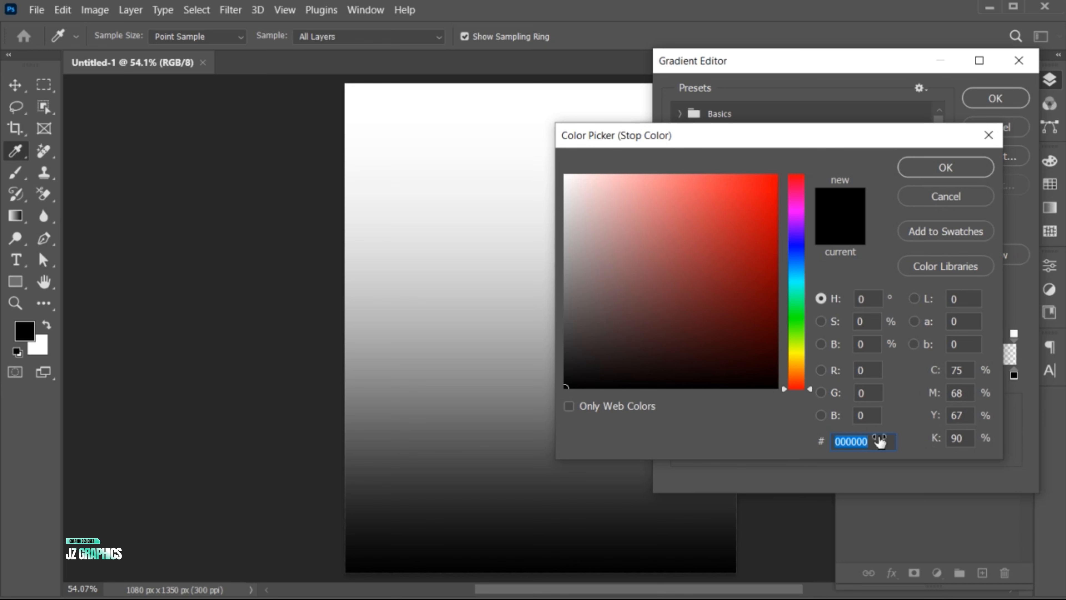
{"action": "type", "text": "65bcff"}
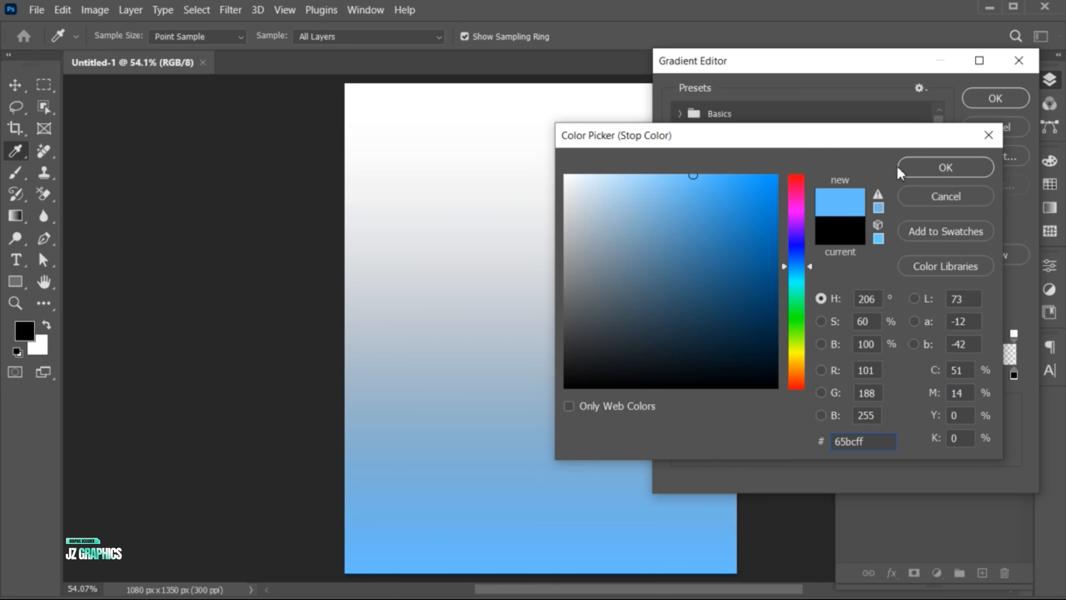
{"action": "left_click", "coordinate": [938, 167]}
Step: Set the gradient's end stop to 100% opacity with color #003c6a and accept the edited gradient
{"action": "left_click", "coordinate": [1014, 335]}
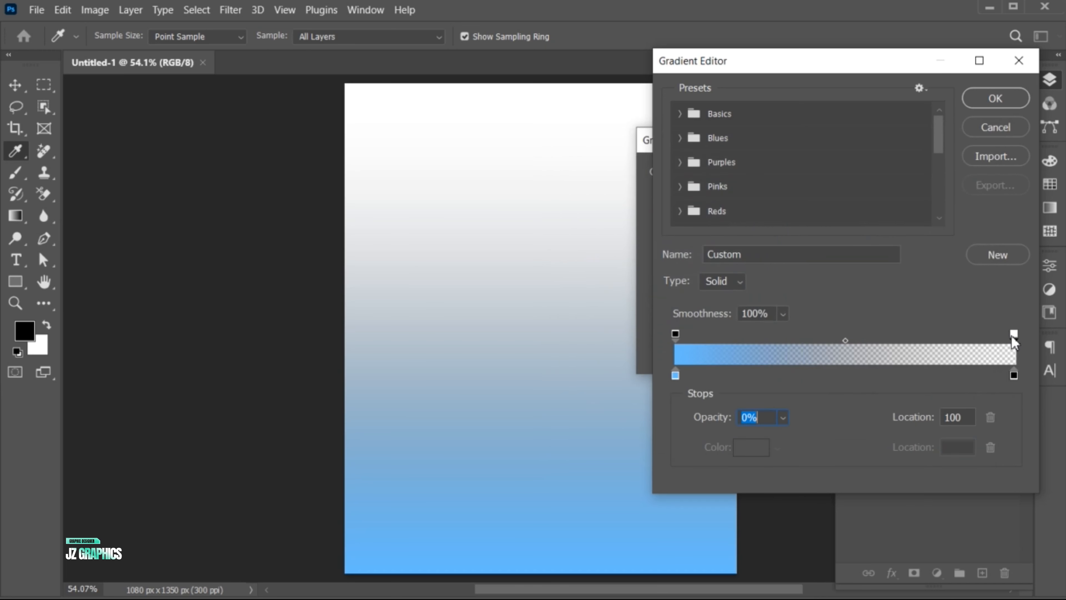
{"action": "left_click", "coordinate": [783, 417]}
{"action": "left_click_drag", "start_coordinate": [780, 438], "coordinate": [864, 439]}
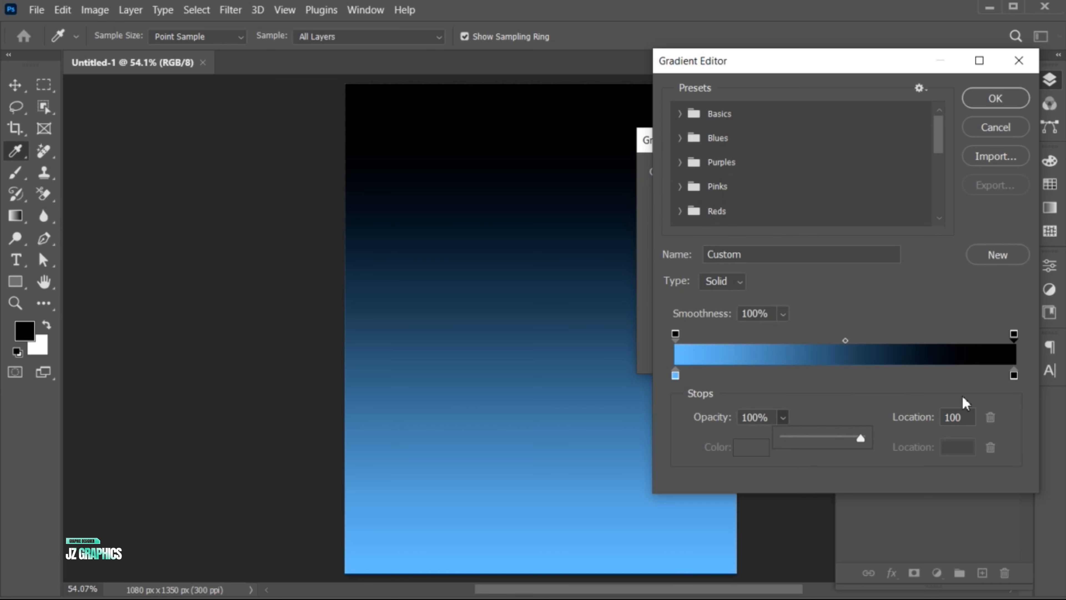
{"action": "left_click", "coordinate": [1014, 374]}
{"action": "left_click", "coordinate": [751, 447]}
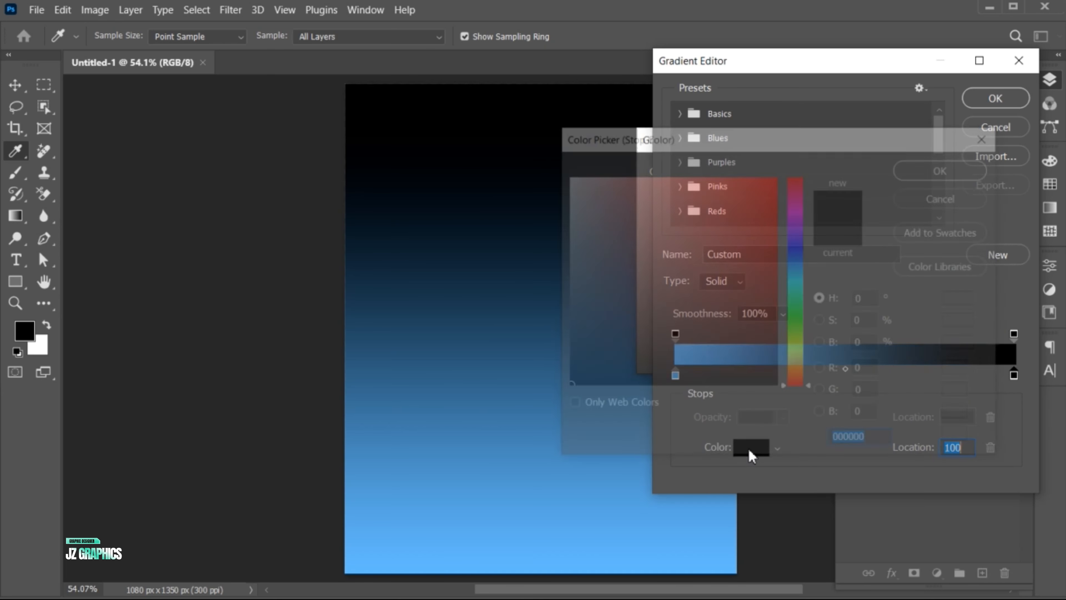
{"action": "key", "text": "ctrl+v"}
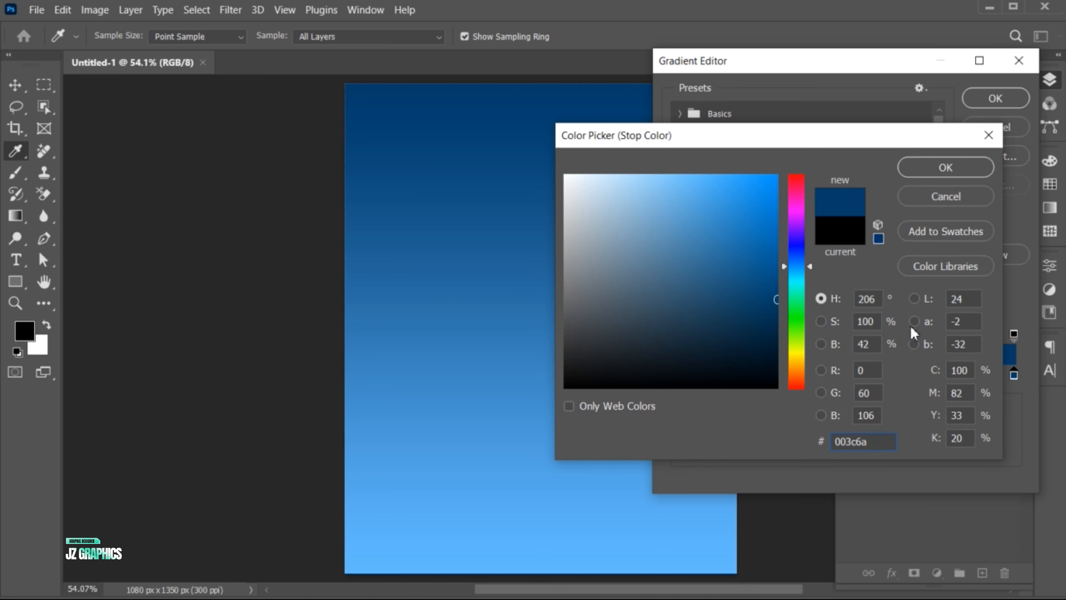
{"action": "left_click", "coordinate": [942, 168]}
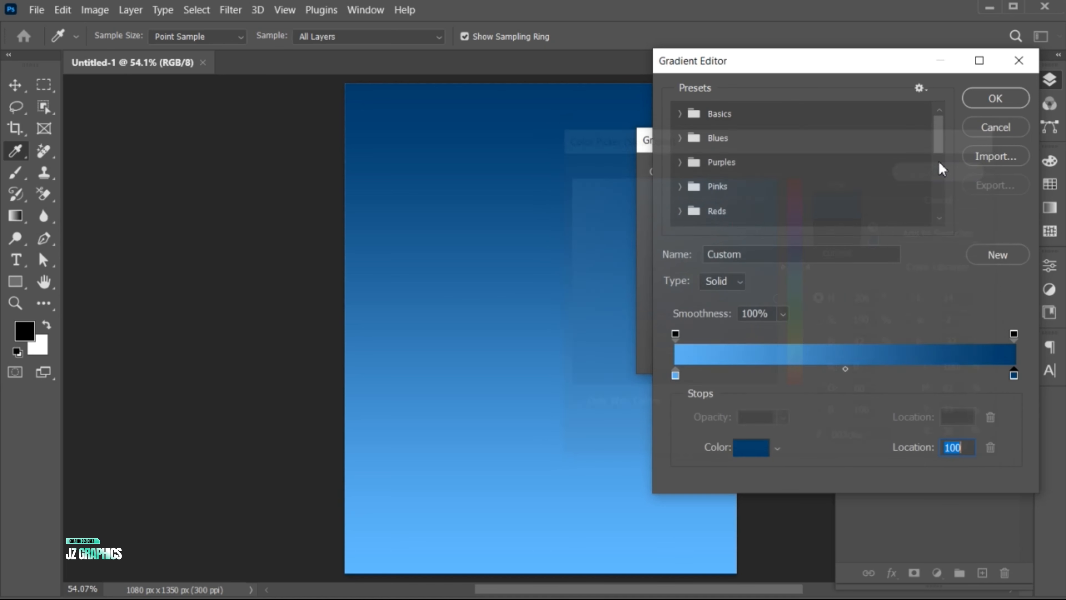
{"action": "left_click", "coordinate": [994, 99]}
Step: Change the gradient fill's style to Radial with an angle of about -47° and apply it
{"action": "left_click", "coordinate": [747, 197]}
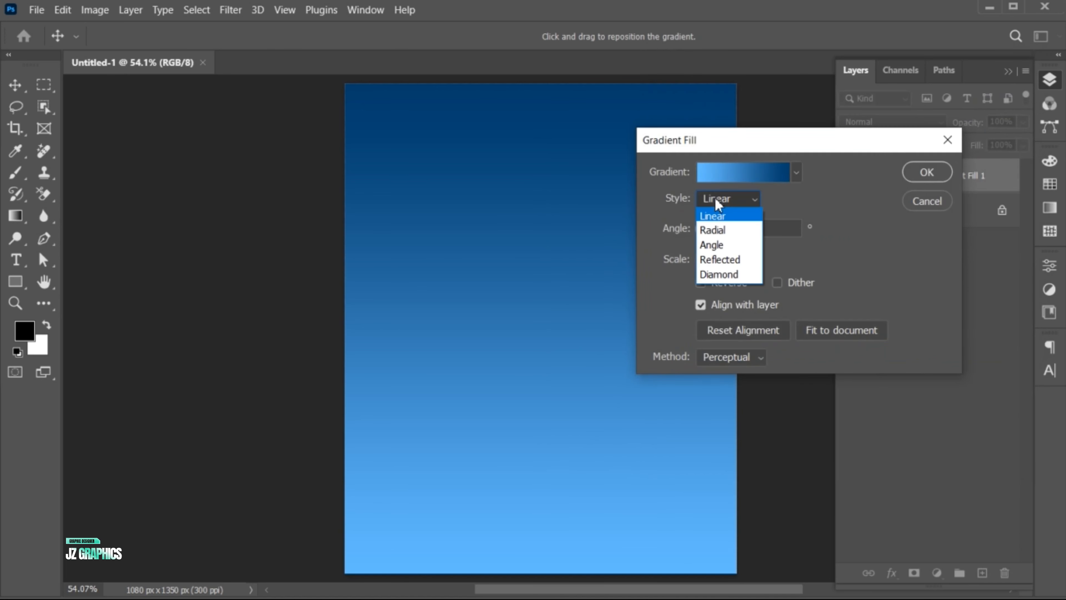
{"action": "left_click", "coordinate": [722, 230]}
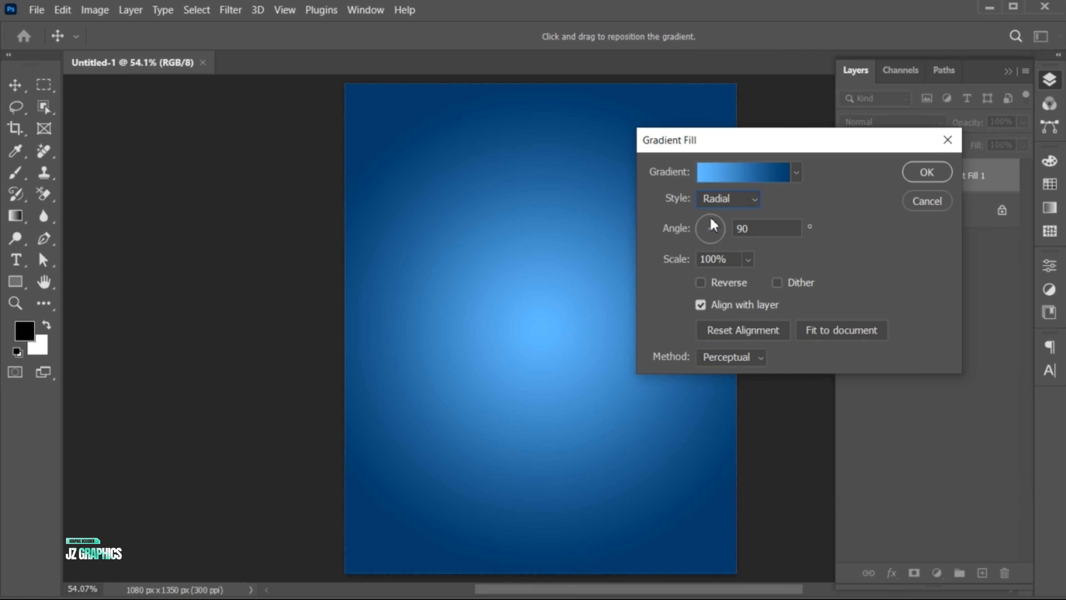
{"action": "left_click_drag", "start_coordinate": [719, 220], "coordinate": [721, 242]}
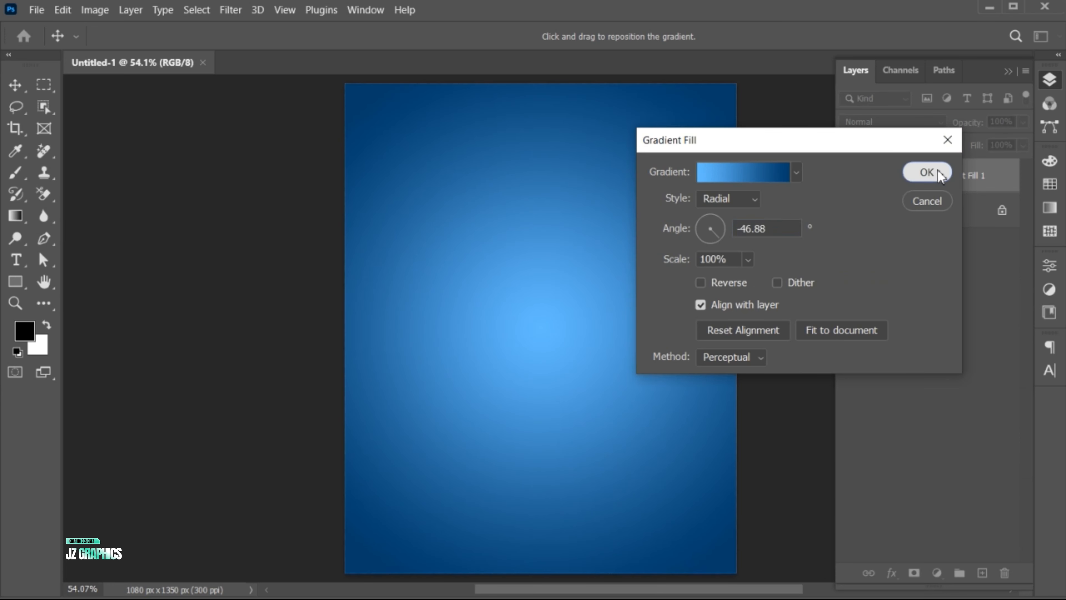
{"action": "left_click", "coordinate": [927, 172]}
{"action": "key", "text": "g"}
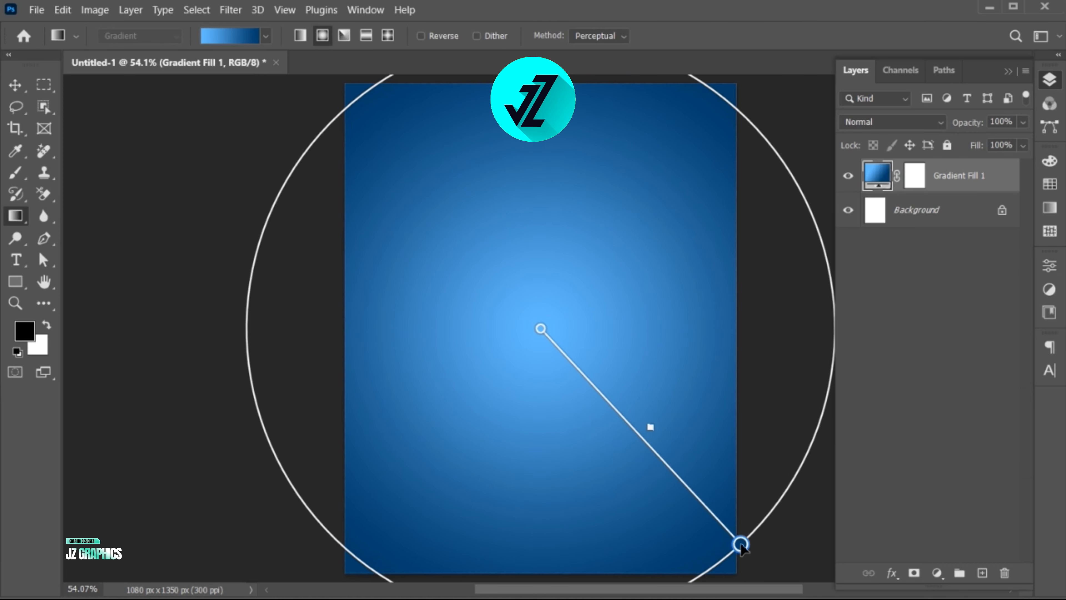
{"action": "key", "text": "v"}
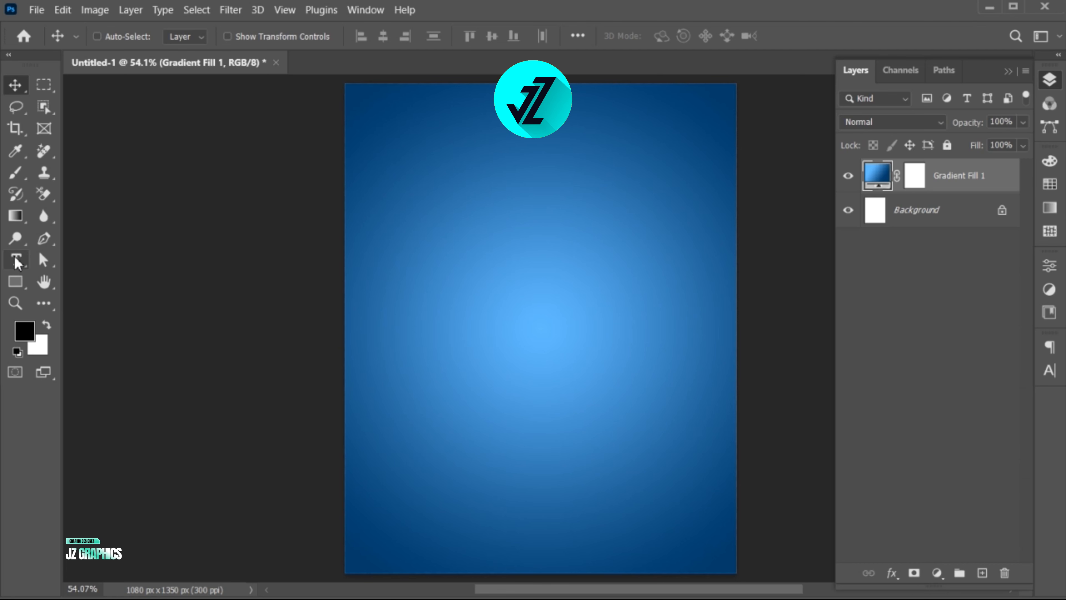
Step: Add a text layer reading "eid mubarak" in the upper part of the canvas
{"action": "key", "text": "t"}
{"action": "left_click", "coordinate": [458, 235]}
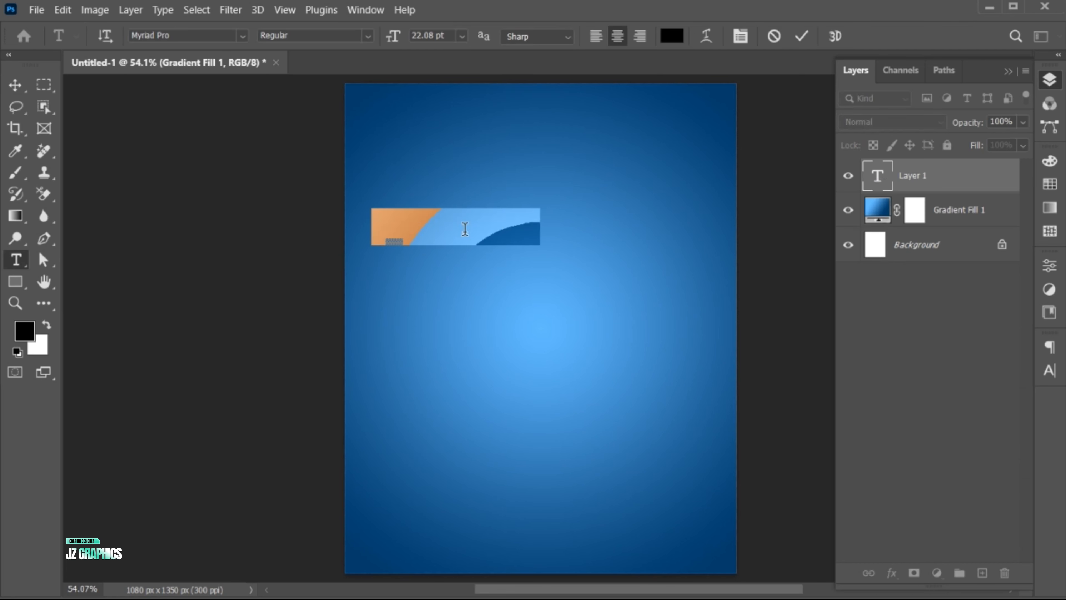
{"action": "left_click", "coordinate": [465, 230]}
{"action": "key", "text": "ctrl+a"}
{"action": "type", "text": "eid mubar"}
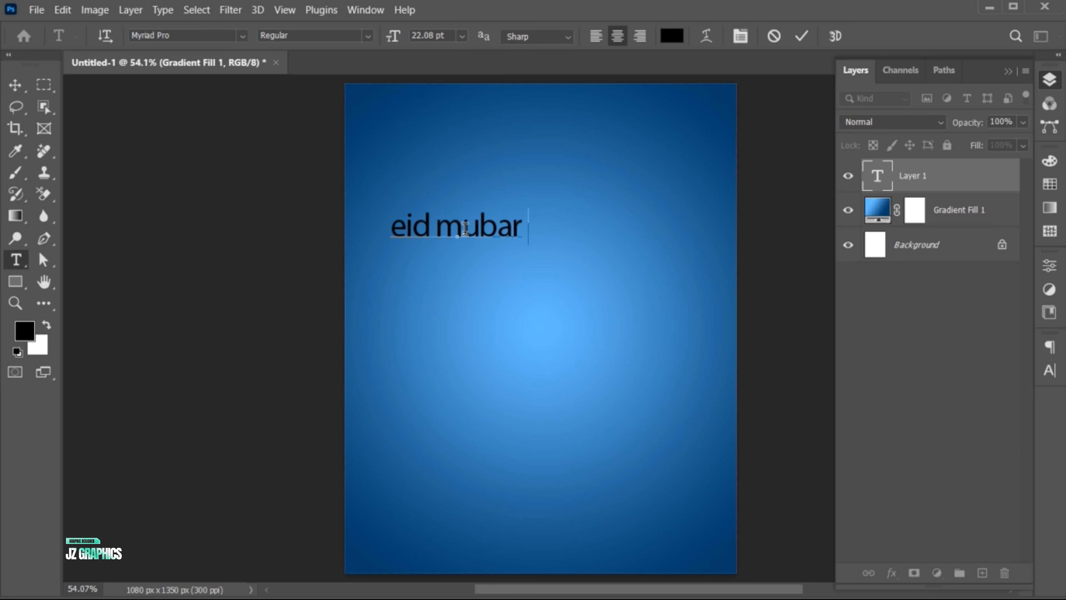
{"action": "type", "text": "ak"}
Step: Set the whole "eid mubarak" text in the Gotham Black font
{"action": "key", "text": "ctrl+a"}
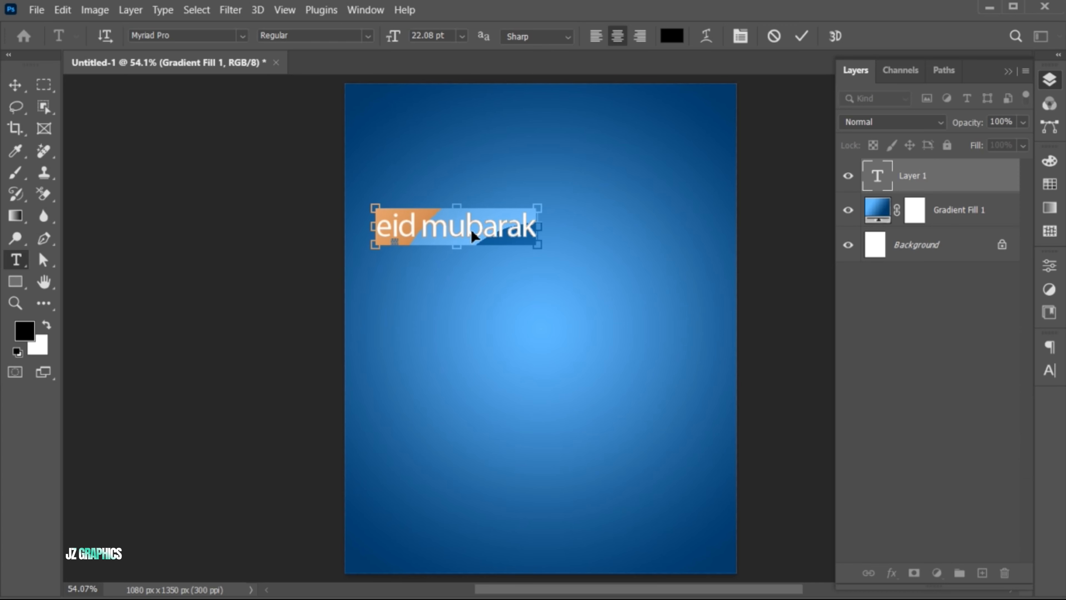
{"action": "left_click", "coordinate": [206, 36]}
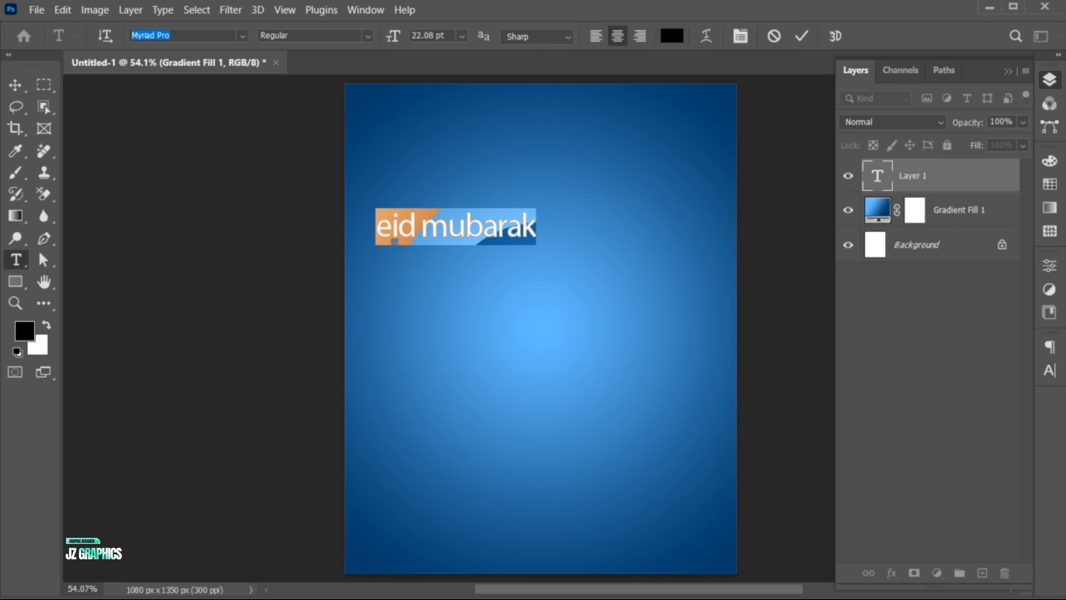
{"action": "type", "text": "gotham b"}
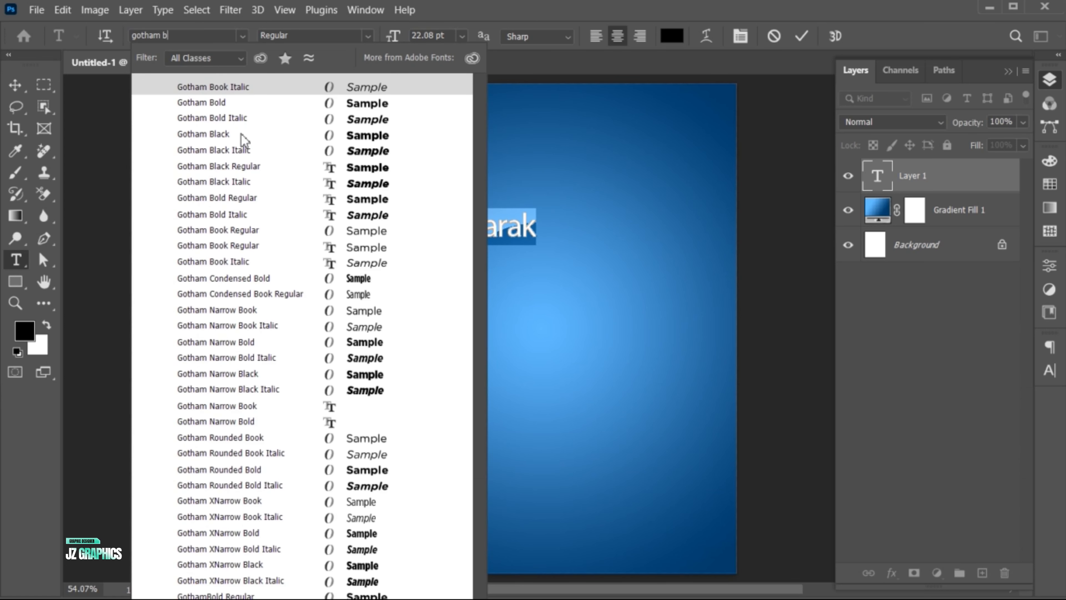
{"action": "left_click", "coordinate": [244, 135]}
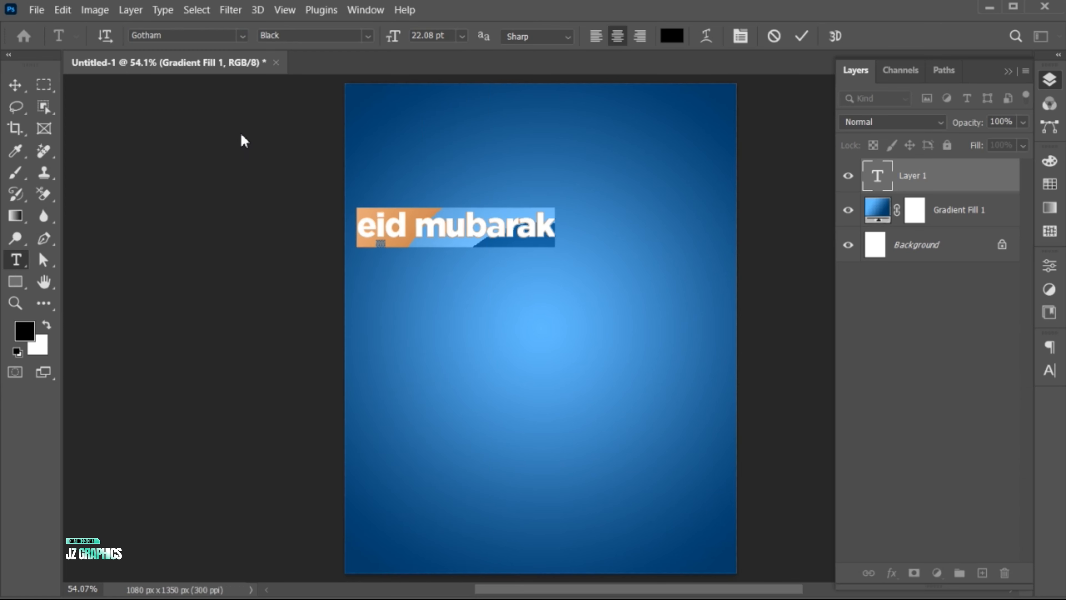
Step: Set the color of the "eid mubarak" text to light blue #9ed5ff
{"action": "left_click", "coordinate": [672, 37]}
{"action": "type", "text": "86caff"}
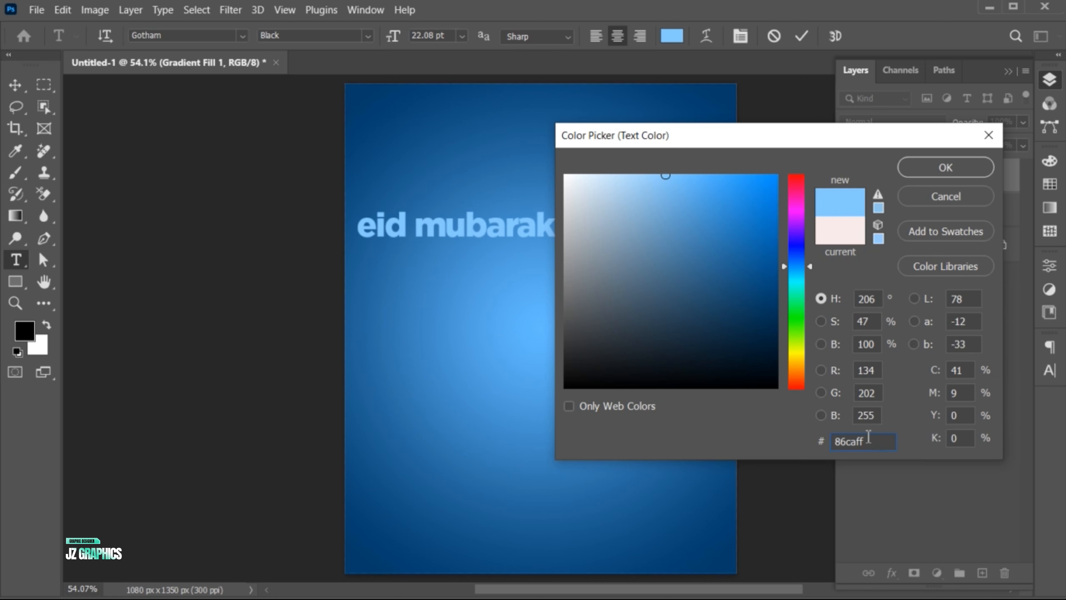
{"action": "left_click_drag", "start_coordinate": [869, 436], "coordinate": [810, 438]}
{"action": "type", "text": "9ed5ff"}
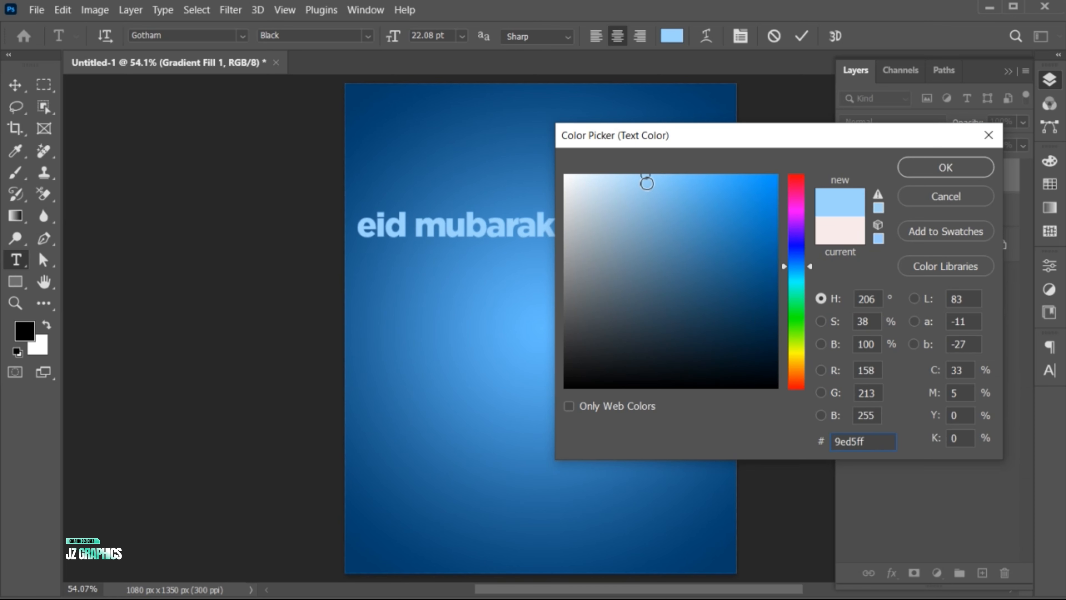
{"action": "left_click", "coordinate": [940, 170]}
Step: Apply All Caps to the "eid mubarak" text and commit the text edit
{"action": "left_click", "coordinate": [1049, 370]}
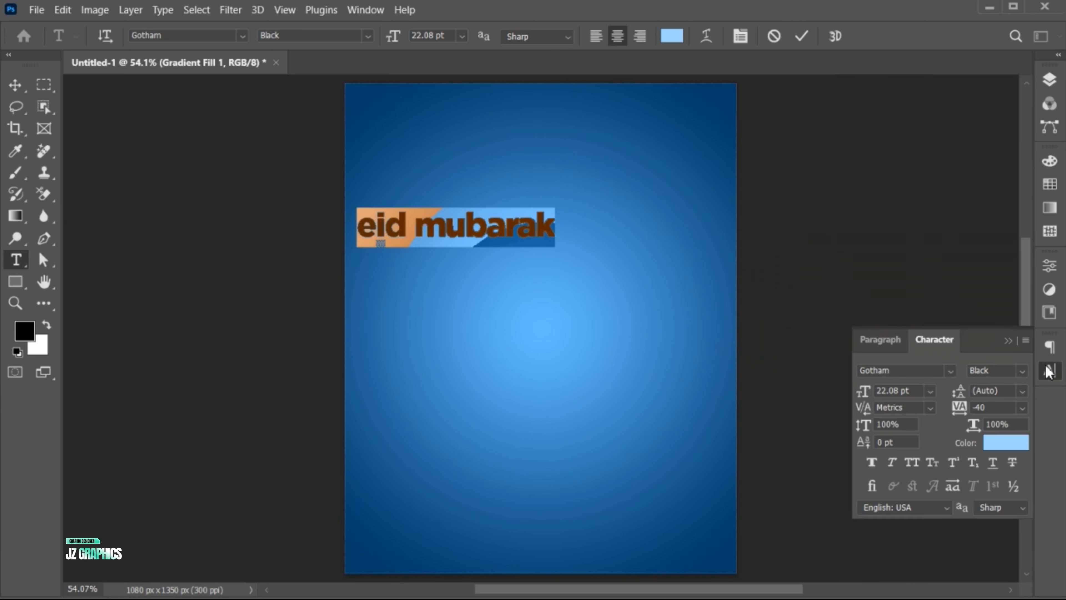
{"action": "left_click", "coordinate": [910, 463]}
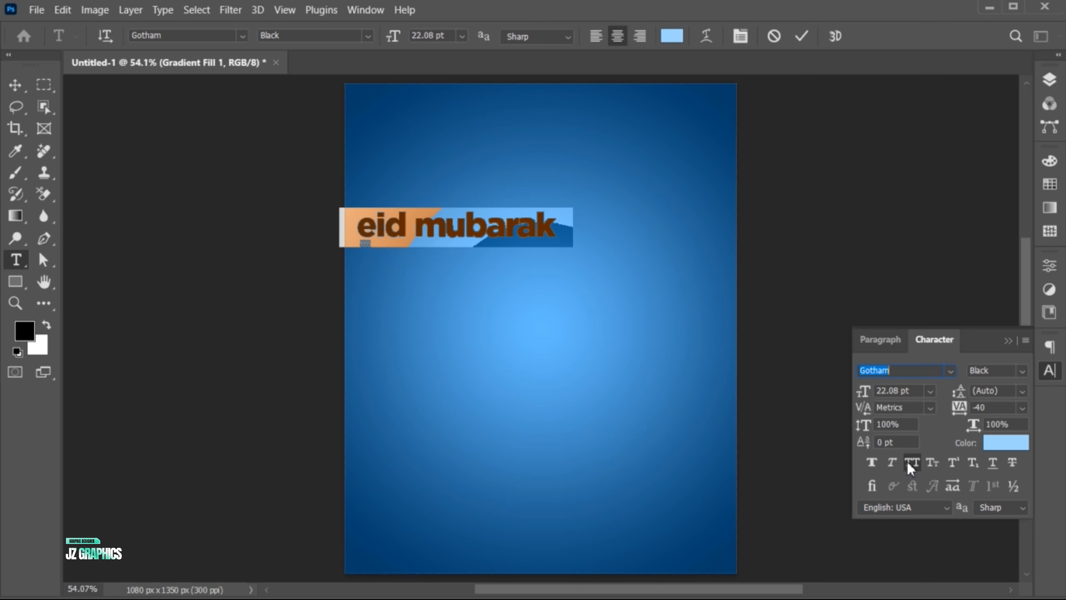
{"action": "left_click", "coordinate": [1009, 336]}
{"action": "left_click", "coordinate": [803, 36]}
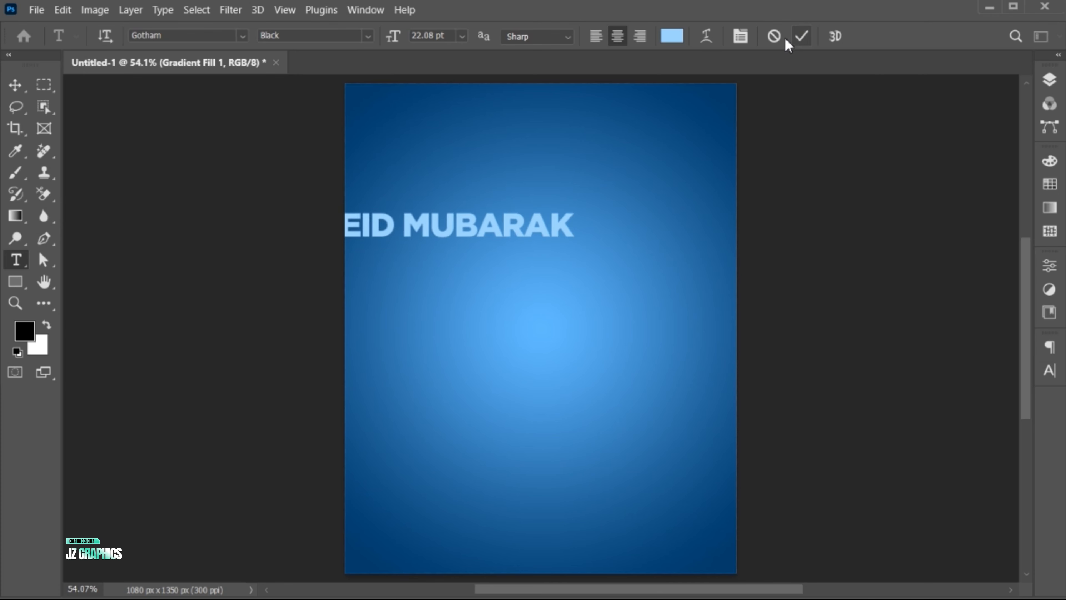
Step: Move the EID MUBARAK text near the top of the canvas and enlarge it to span most of the width
{"action": "key", "text": "v"}
{"action": "left_click_drag", "start_coordinate": [519, 237], "coordinate": [688, 204]}
{"action": "key", "text": "ctrl+t"}
{"action": "key", "text": "Return"}
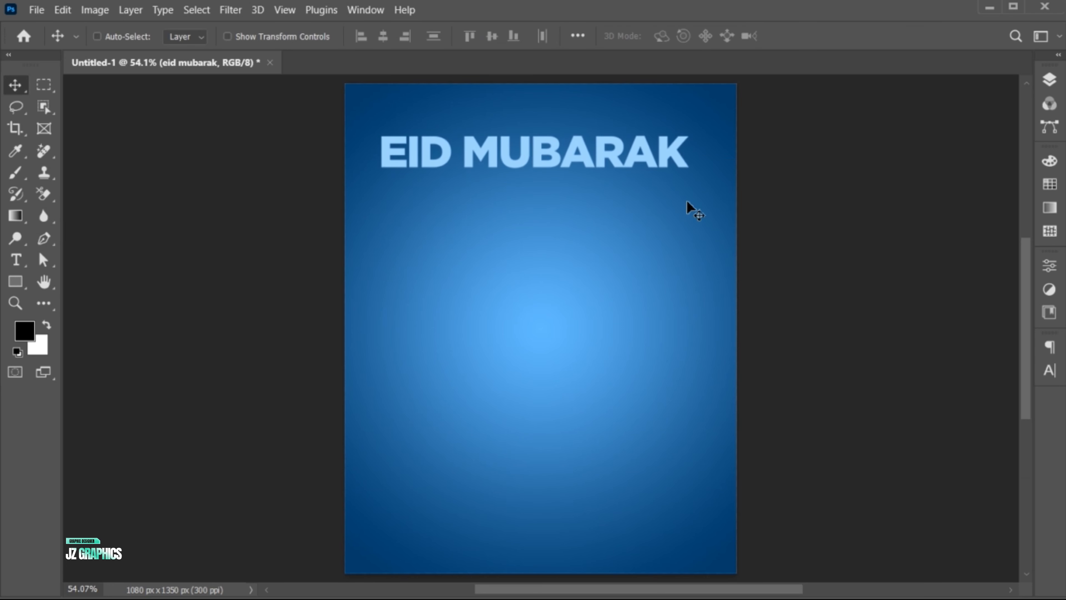
Step: Center the EID MUBARAK text horizontally on the canvas, clear the selection and display the layers again
{"action": "key", "text": "ctrl+a"}
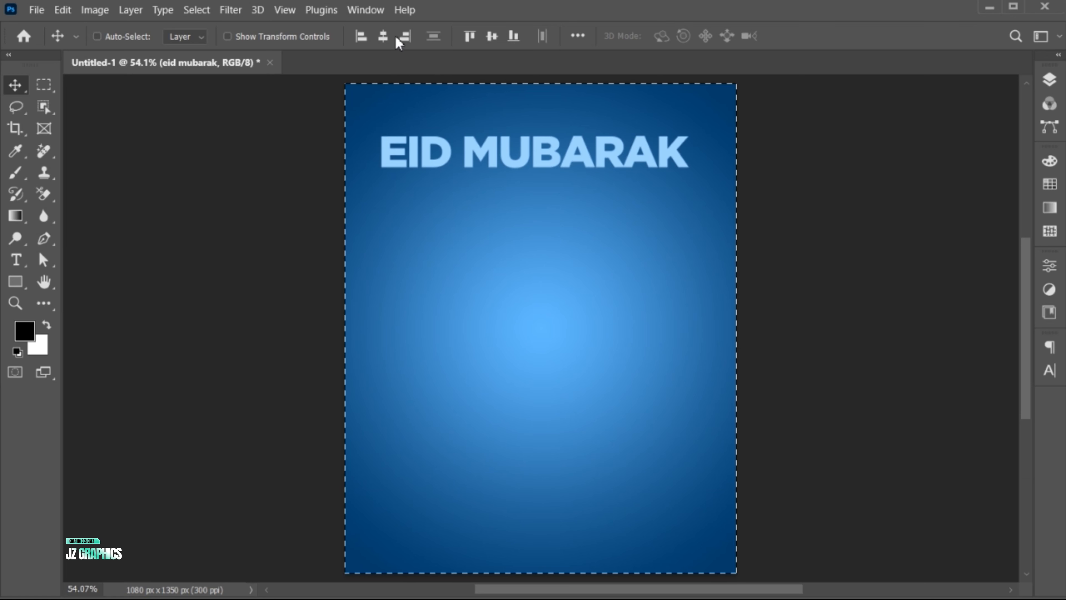
{"action": "left_click", "coordinate": [383, 37]}
{"action": "key", "text": "ctrl+d"}
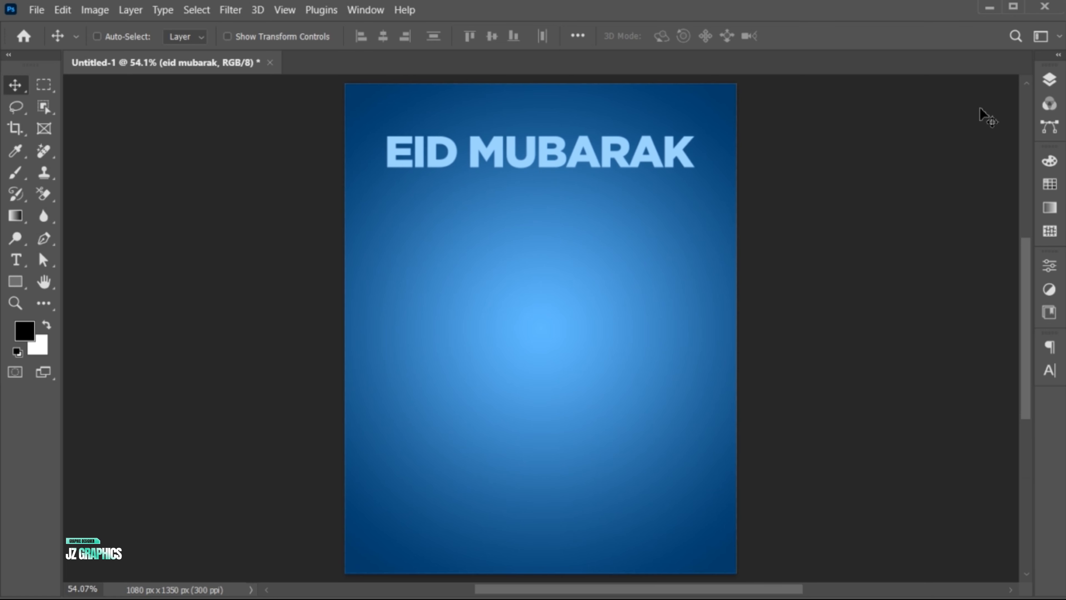
{"action": "left_click", "coordinate": [1050, 79]}
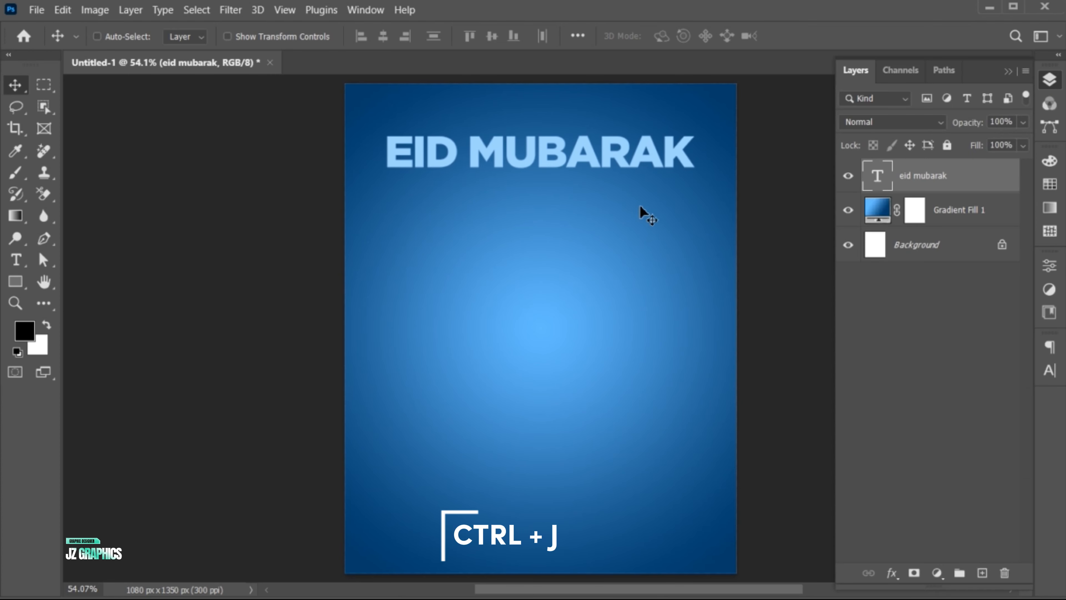
Step: Duplicate the EID MUBARAK text downward at even spacing until seven rows are stacked on the canvas
{"action": "key", "text": "ctrl+j"}
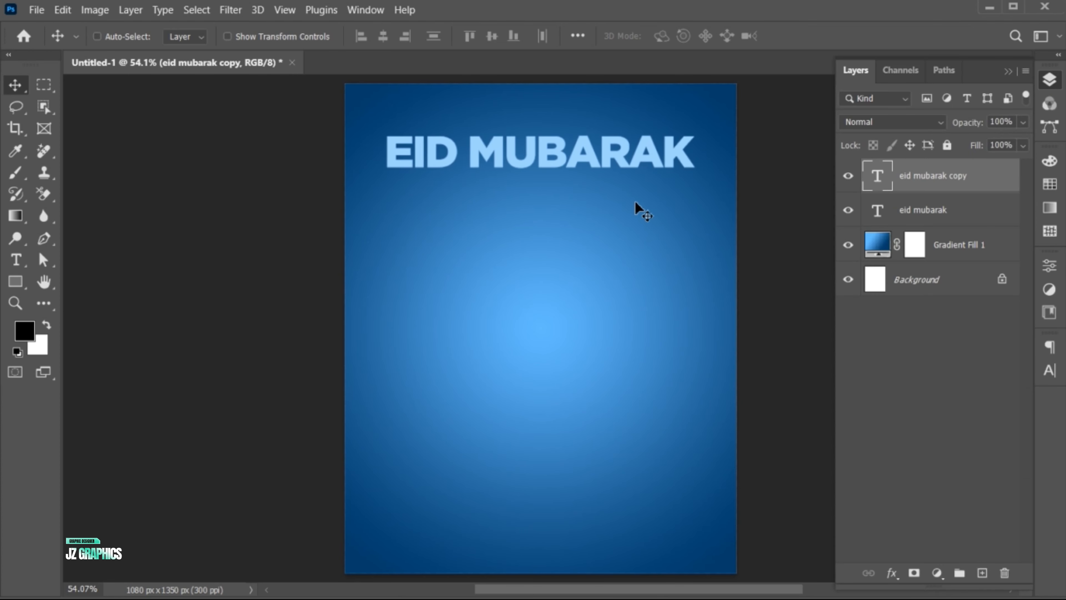
{"action": "key", "text": "ctrl+t"}
{"action": "left_click_drag", "start_coordinate": [603, 162], "coordinate": [603, 208]}
{"action": "key", "text": "Return"}
{"action": "key", "text": "ctrl+alt+shift+t"}
{"action": "key", "text": "ctrl+alt+shift+t"}
{"action": "key", "text": "ctrl+alt+shift+t"}
{"action": "key", "text": "ctrl+alt+shift+t"}
{"action": "key", "text": "ctrl+alt+shift+t"}
Step: Convert all seven EID MUBARAK text layers into one smart object and scale it up to about 103%
{"action": "left_click", "coordinate": [915, 382], "text": "shift"}
{"action": "right_click", "coordinate": [904, 179]}
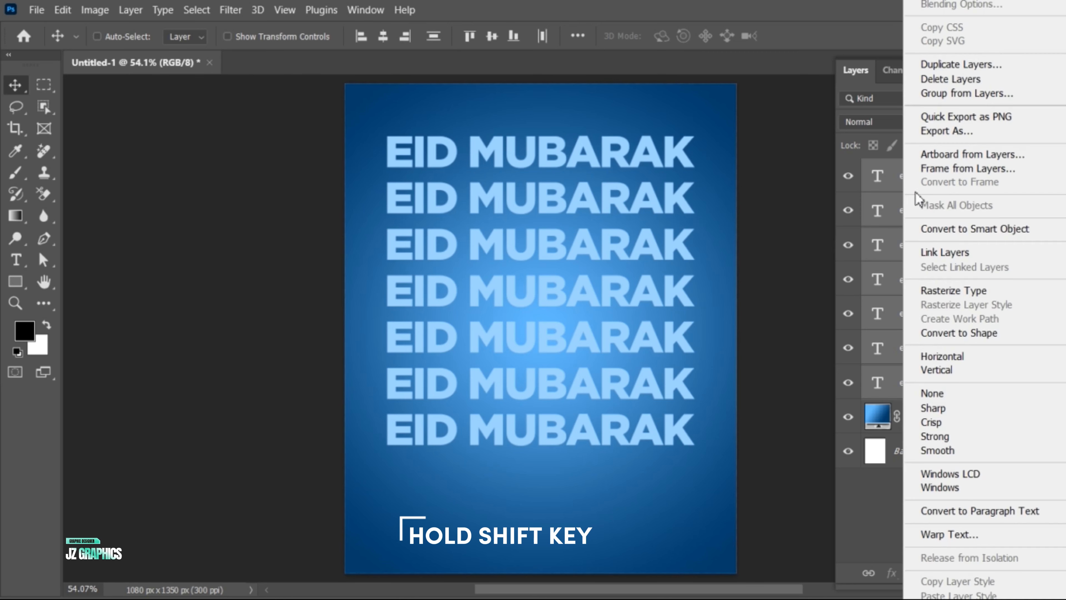
{"action": "left_click", "coordinate": [948, 230]}
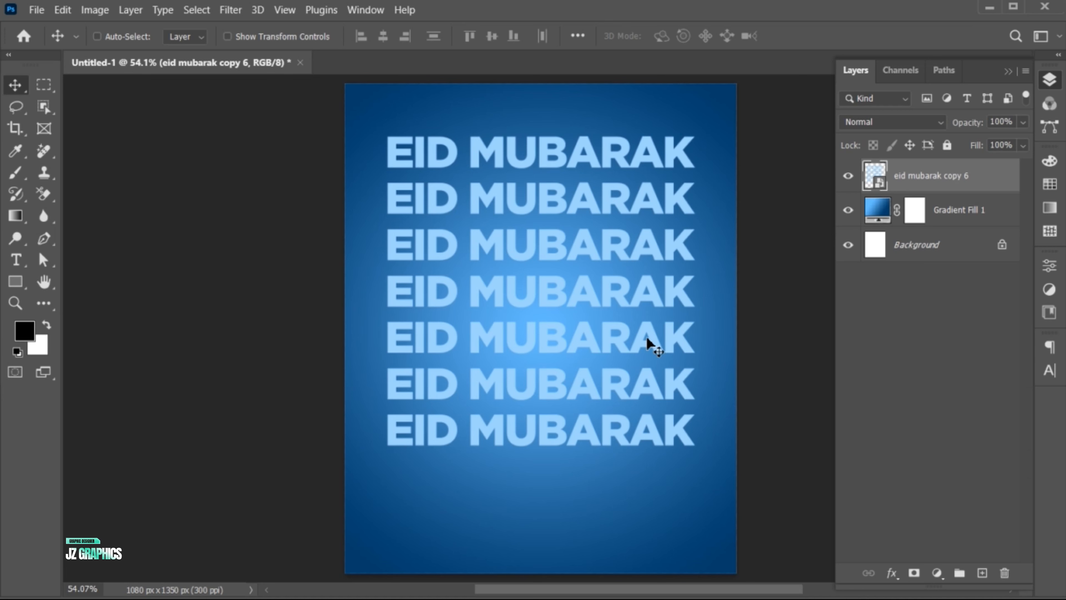
{"action": "key", "text": "ctrl+t"}
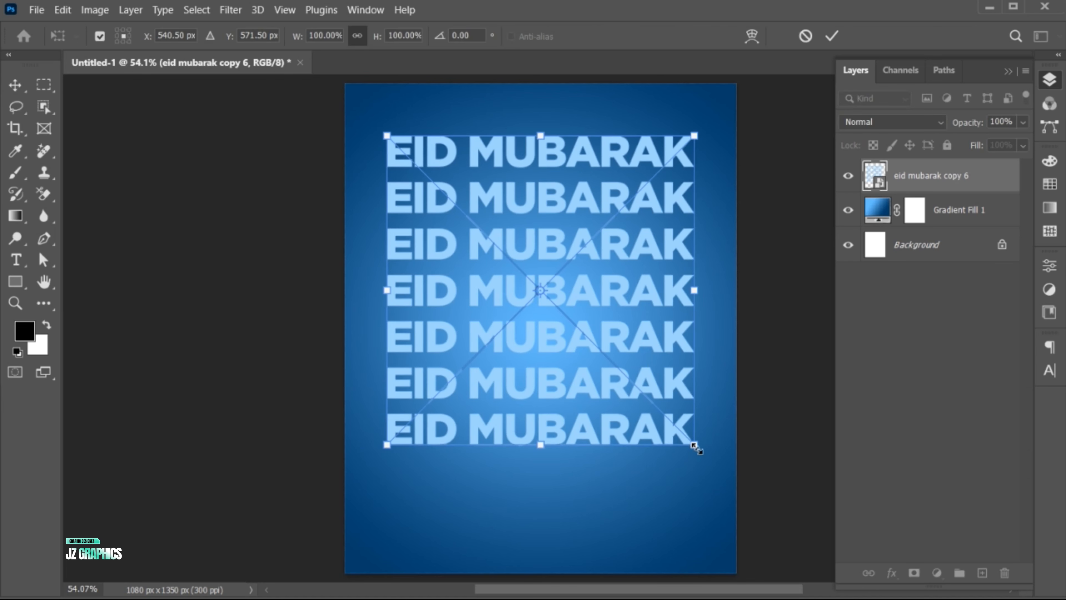
{"action": "left_click_drag", "start_coordinate": [694, 445], "coordinate": [700, 452]}
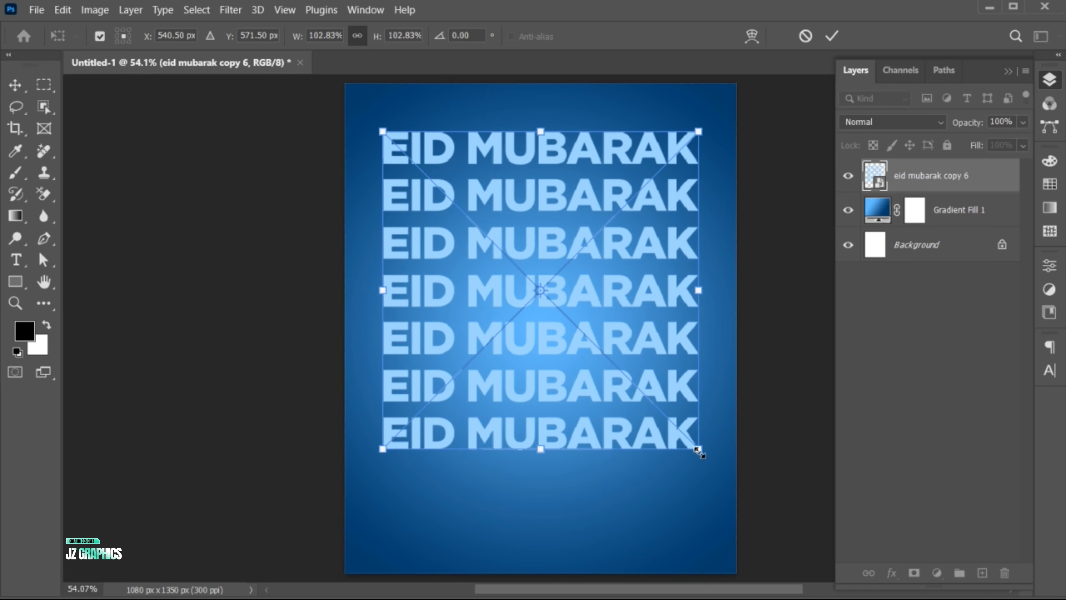
{"action": "key", "text": "Return"}
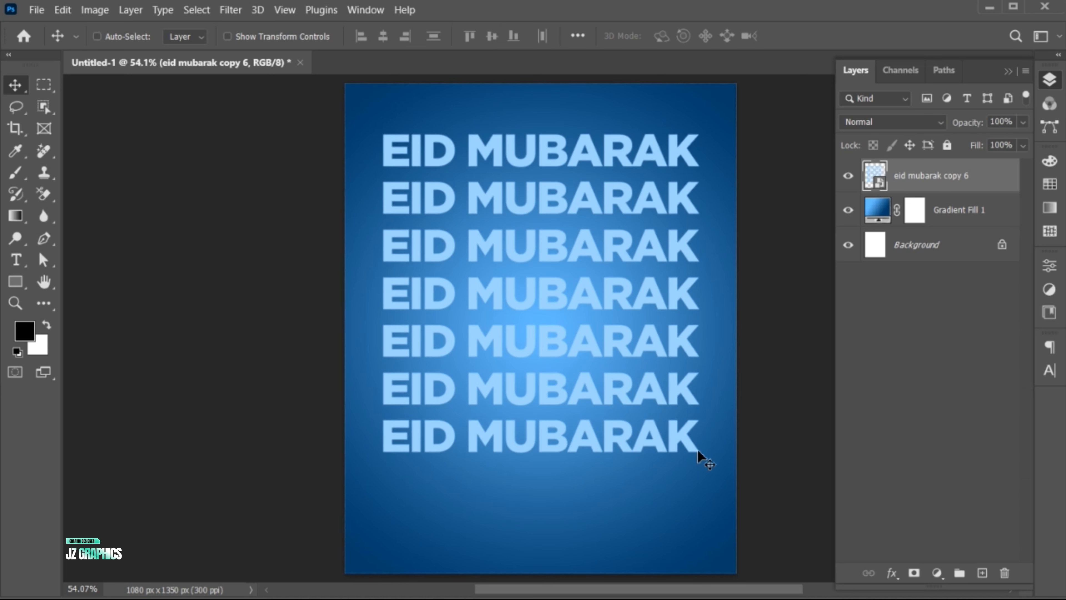
Step: Add a layer mask to the EID MUBARAK smart object and fade its lower rows with a linear black-to-transparent gradient
{"action": "left_click", "coordinate": [914, 573]}
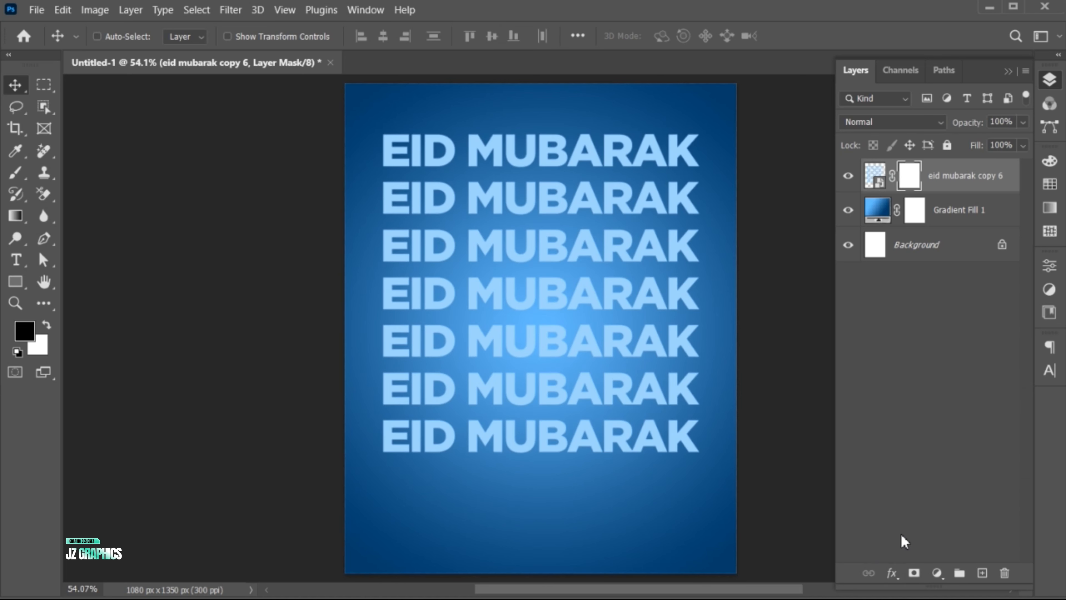
{"action": "left_click", "coordinate": [16, 216]}
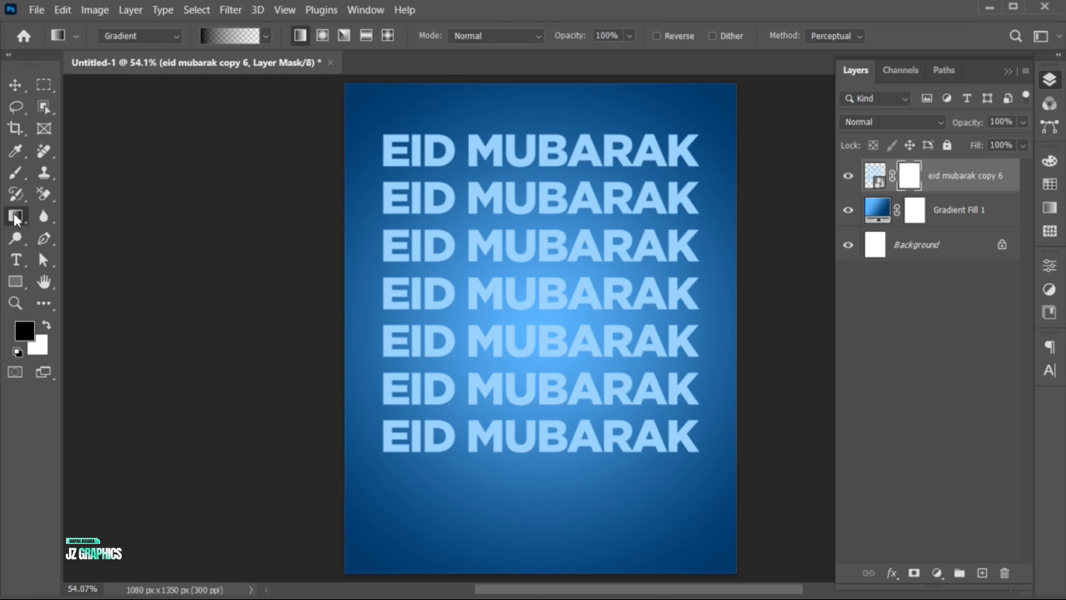
{"action": "left_click", "coordinate": [266, 36]}
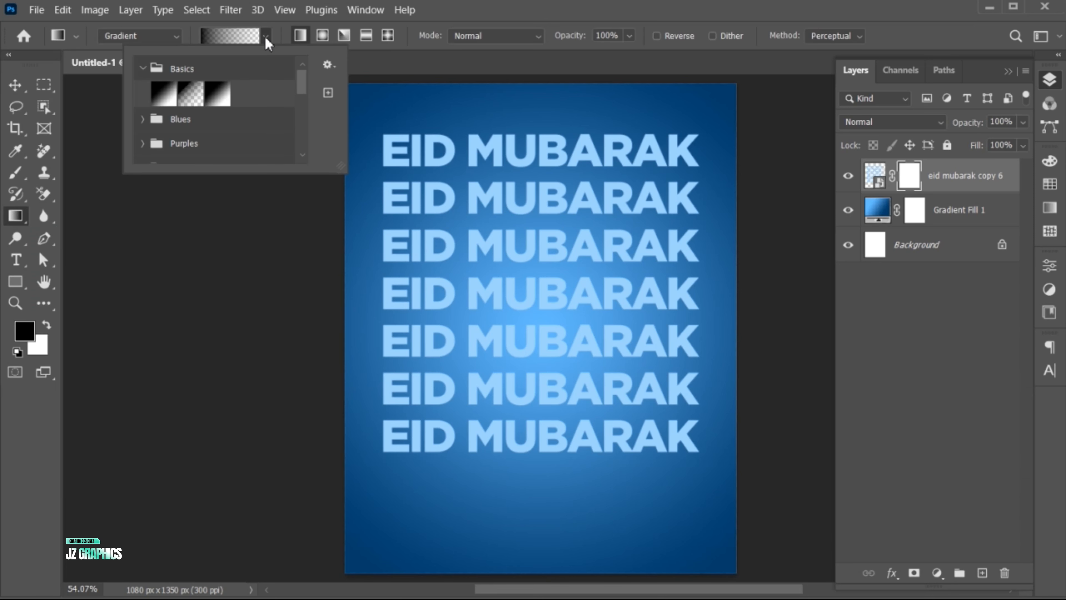
{"action": "left_click", "coordinate": [194, 93]}
{"action": "left_click", "coordinate": [300, 37]}
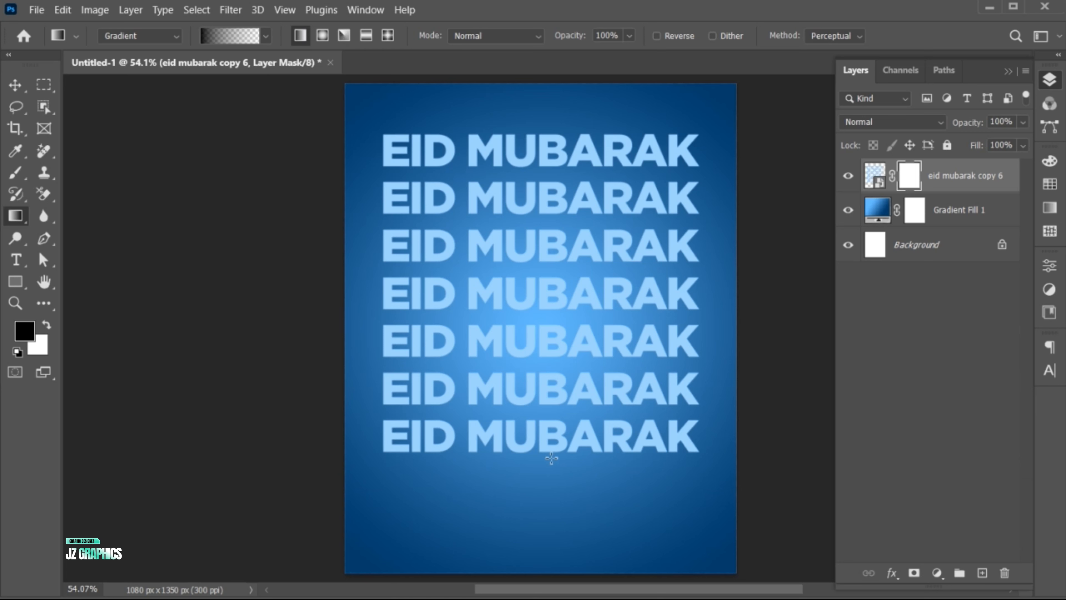
{"action": "left_click_drag", "start_coordinate": [553, 446], "coordinate": [538, 156]}
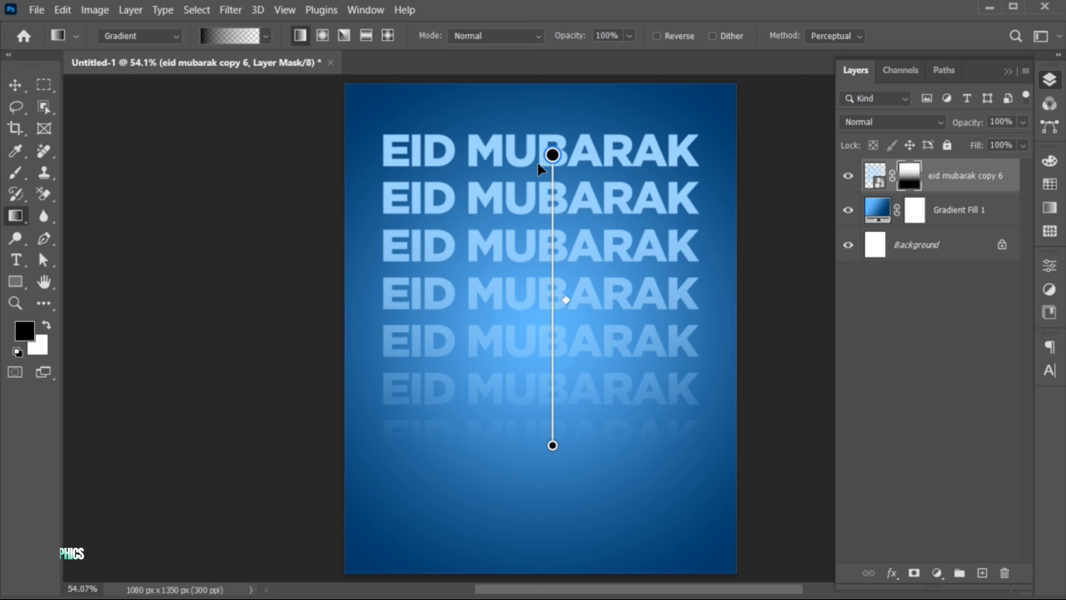
{"action": "key", "text": "v"}
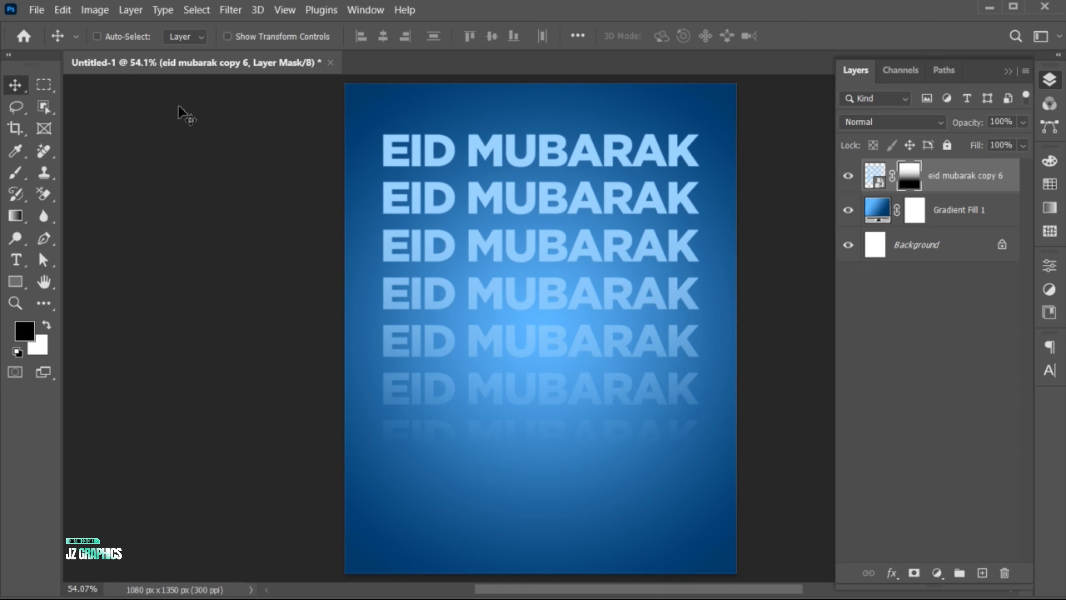
Step: Place the fluffy sheep illustration JPEG from Local Disk (D:) as an embedded image at its default size
{"action": "left_click", "coordinate": [36, 10]}
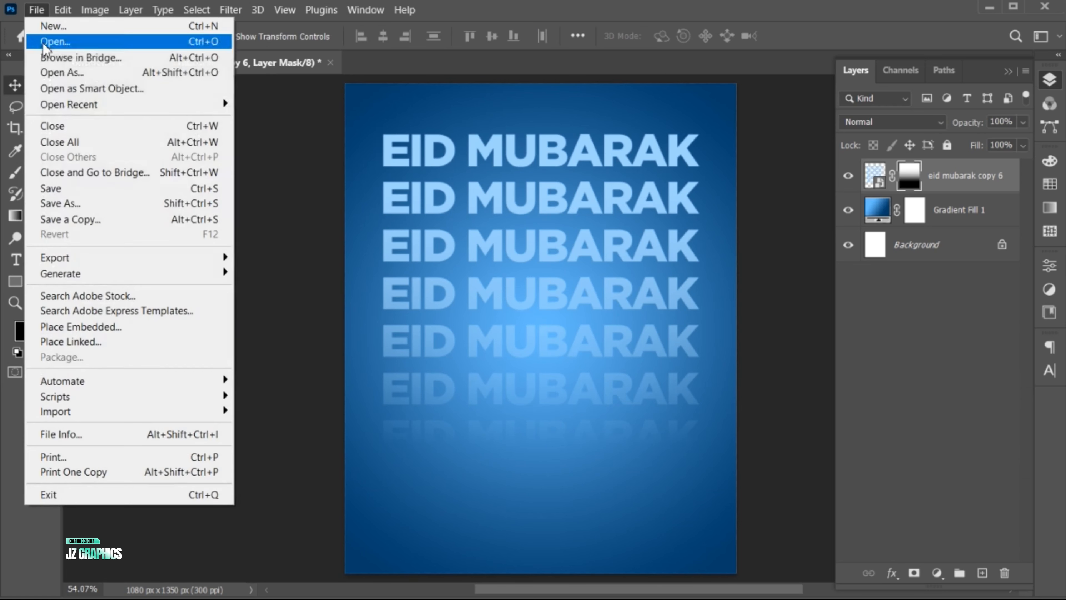
{"action": "left_click", "coordinate": [131, 327]}
{"action": "left_click", "coordinate": [384, 144]}
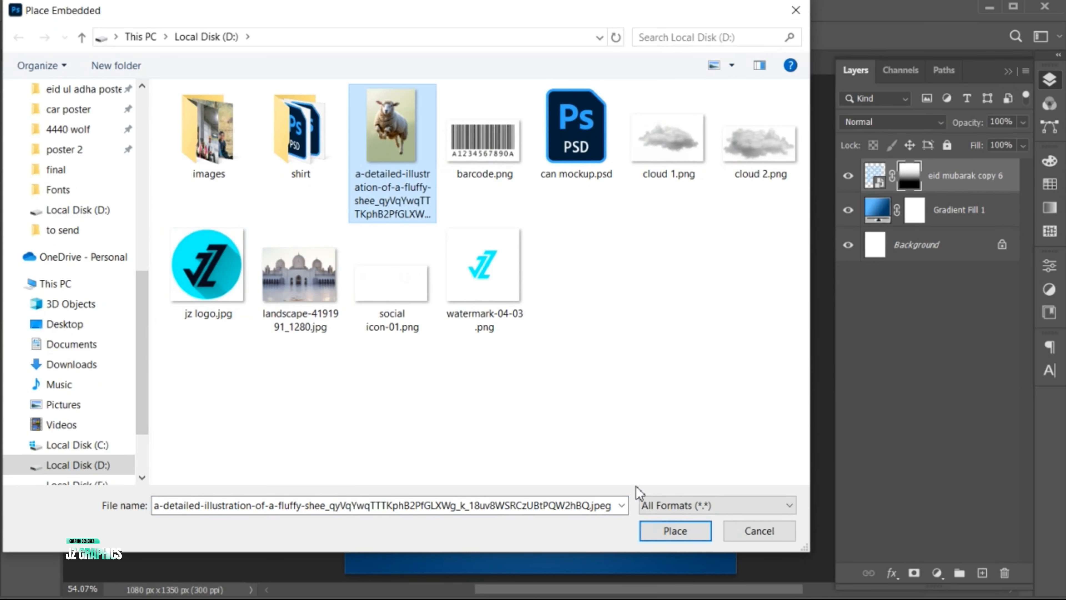
{"action": "left_click", "coordinate": [668, 529]}
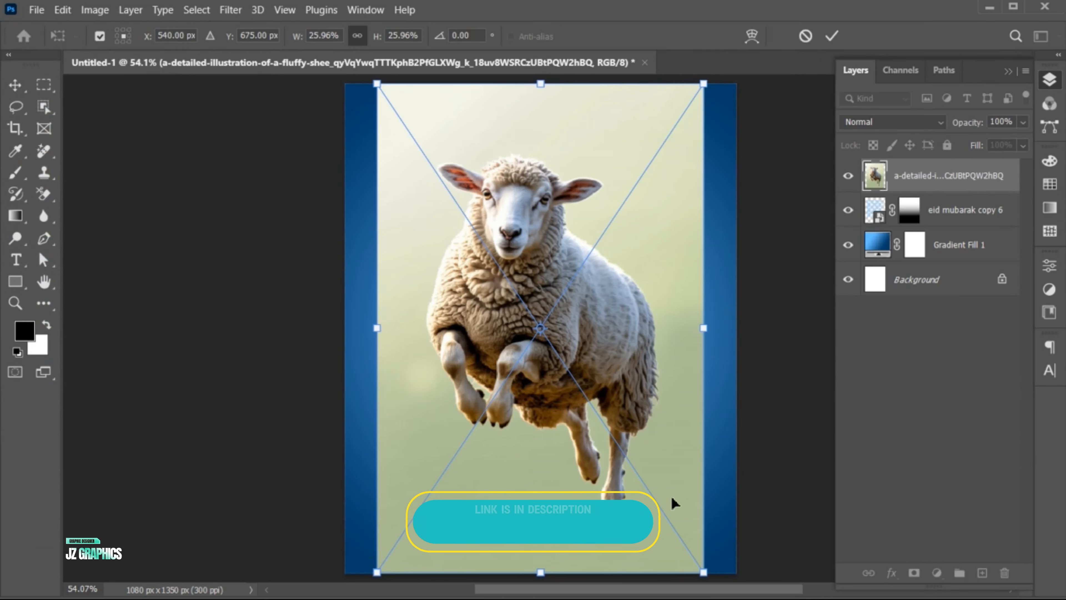
{"action": "left_click", "coordinate": [828, 37]}
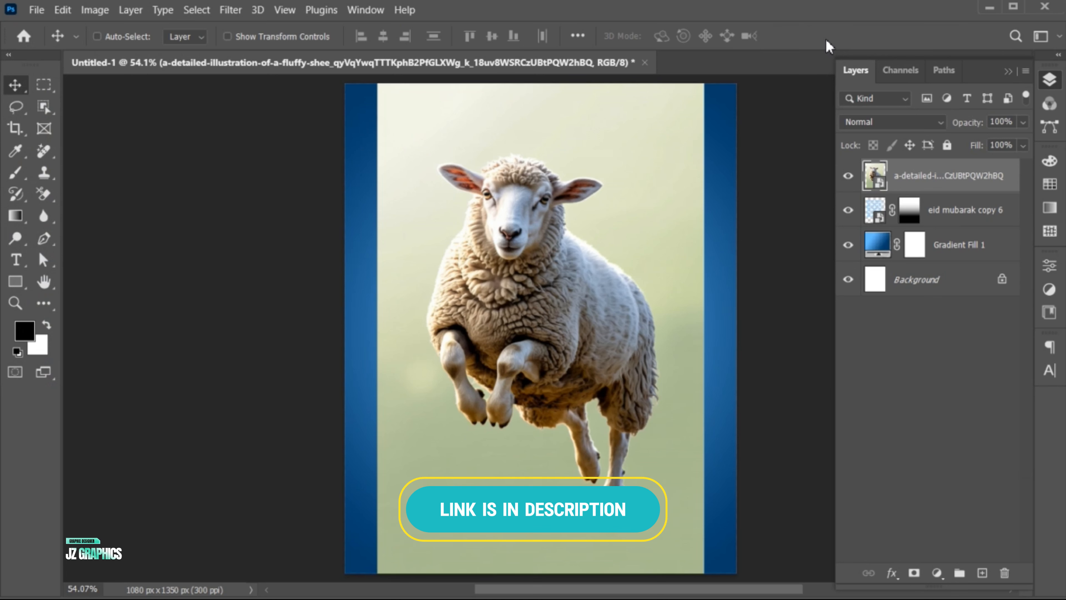
Step: Select the sheep with the Object Selection tool and mask out the image's green background
{"action": "left_click", "coordinate": [48, 112]}
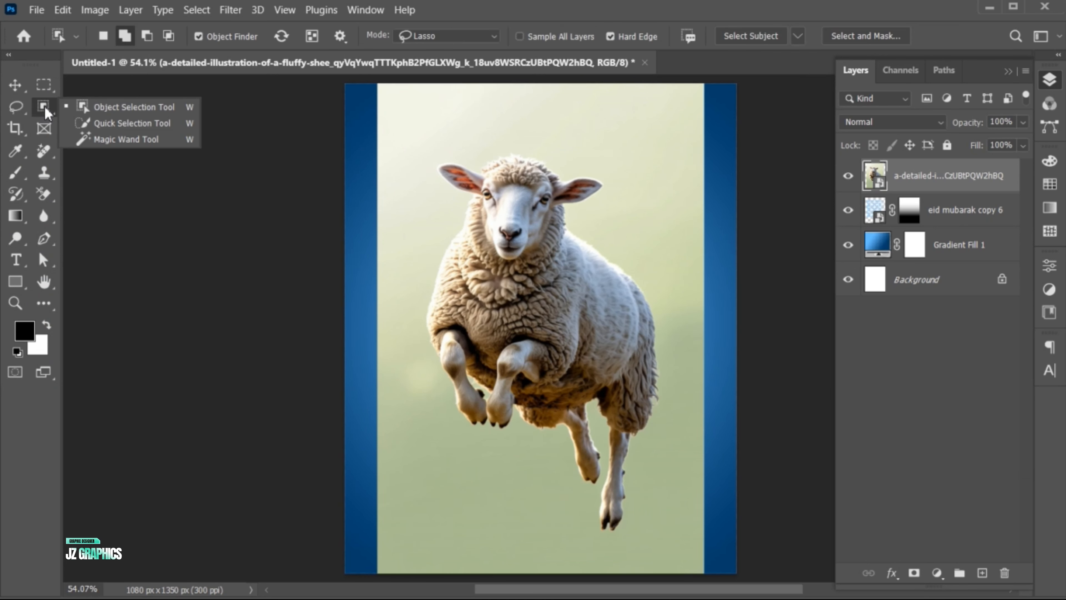
{"action": "left_click", "coordinate": [112, 110]}
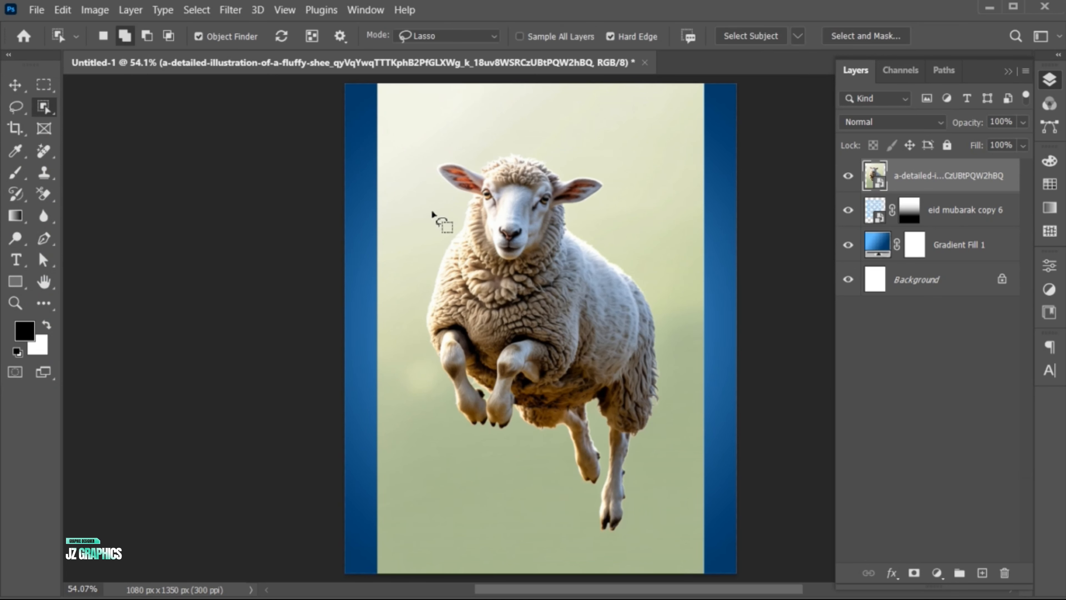
{"action": "mouse_move", "coordinate": [433, 167]}
{"action": "left_mouse_down"}
{"action": "mouse_move", "coordinate": [546, 148]}
{"action": "mouse_move", "coordinate": [613, 180]}
{"action": "mouse_move", "coordinate": [629, 265]}
{"action": "mouse_move", "coordinate": [669, 317]}
{"action": "mouse_move", "coordinate": [681, 399]}
{"action": "mouse_move", "coordinate": [640, 550]}
{"action": "mouse_move", "coordinate": [570, 481]}
{"action": "left_mouse_up"}
{"action": "mouse_move", "coordinate": [474, 436]}
{"action": "left_mouse_down"}
{"action": "mouse_move", "coordinate": [431, 381]}
{"action": "mouse_move", "coordinate": [421, 294]}
{"action": "mouse_move", "coordinate": [454, 198]}
{"action": "left_mouse_up"}
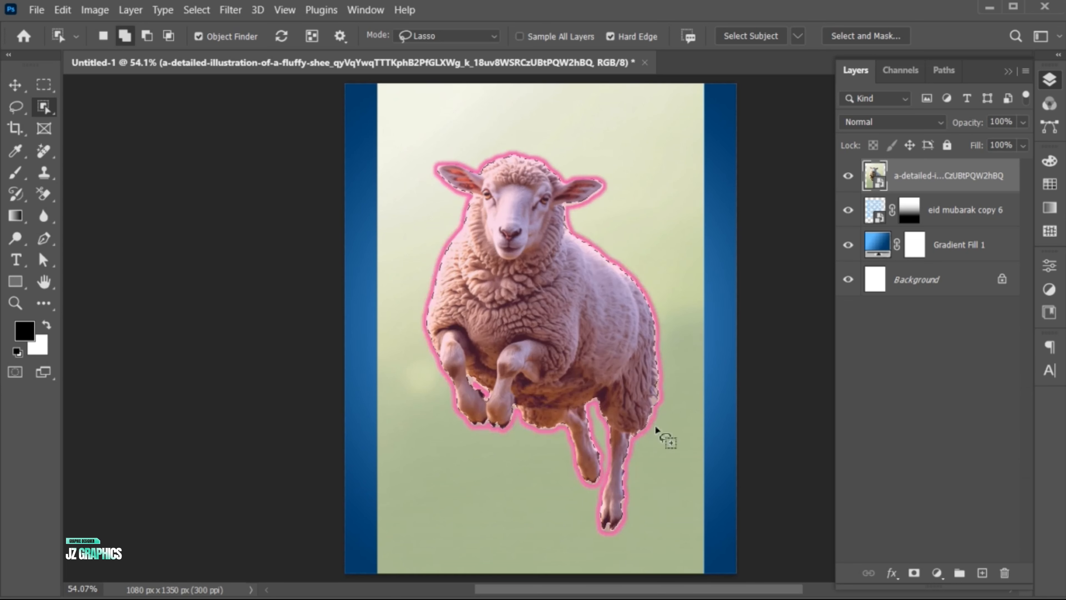
{"action": "left_click", "coordinate": [915, 572]}
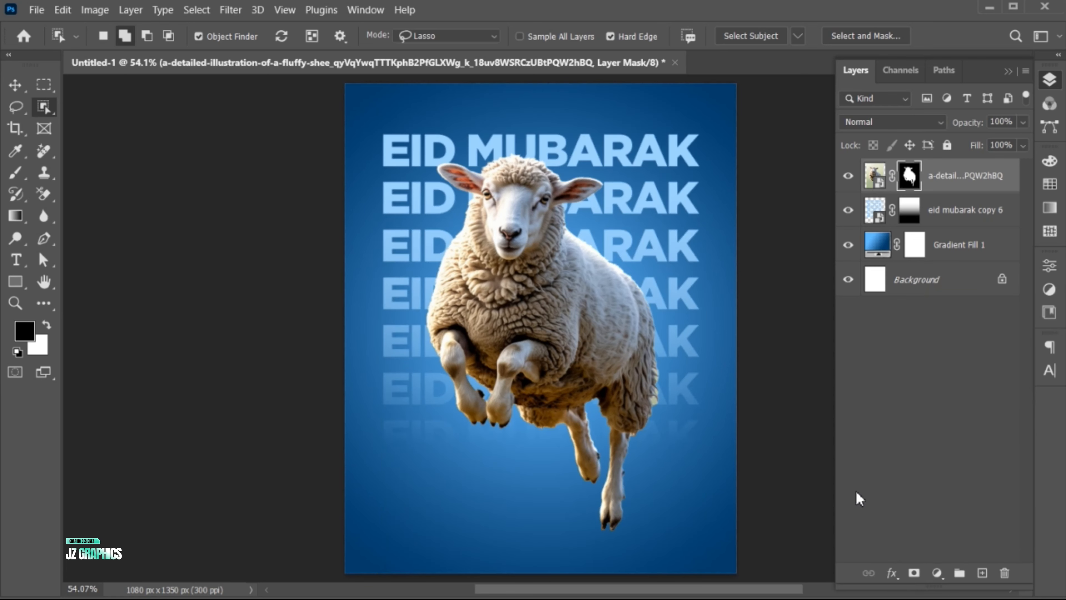
Step: Scale the masked sheep down slightly and move it up over the EID MUBARAK rows
{"action": "key", "text": "v"}
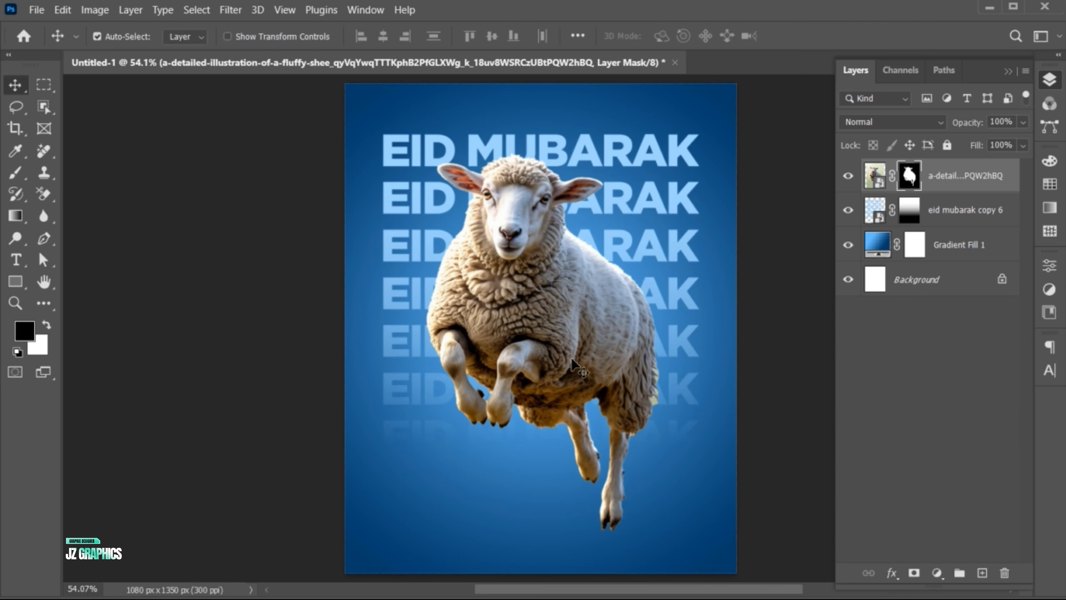
{"action": "key", "text": "ctrl+t"}
{"action": "left_click_drag", "start_coordinate": [704, 572], "coordinate": [688, 560]}
{"action": "key", "text": "Return"}
{"action": "left_click_drag", "start_coordinate": [572, 399], "coordinate": [579, 375]}
Step: Add the text "EID UL ADHA" below the sheep, near the bottom of the poster
{"action": "key", "text": "t"}
{"action": "left_click", "coordinate": [474, 500]}
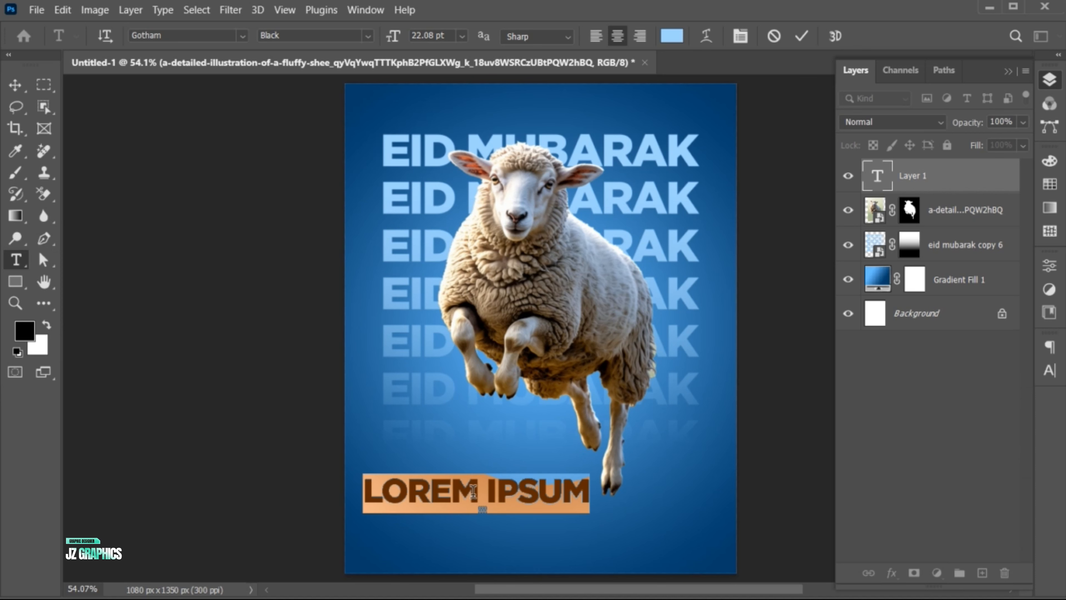
{"action": "type", "text": "EID UL AD"}
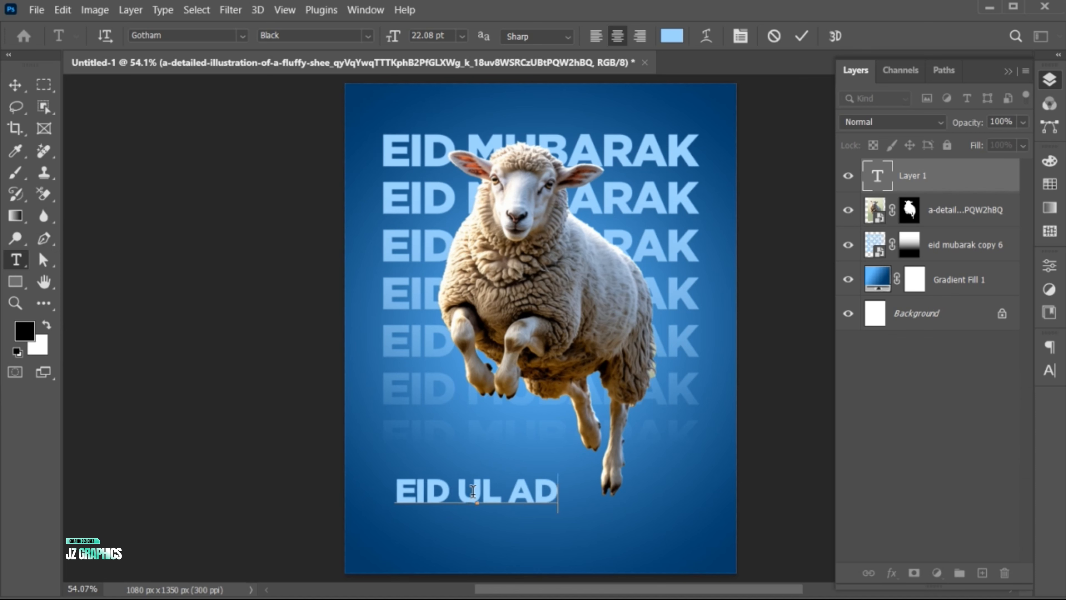
{"action": "type", "text": "HA"}
Step: Change the font of the whole EID UL ADHA text to Gold Badge Regular
{"action": "key", "text": "ctrl+a"}
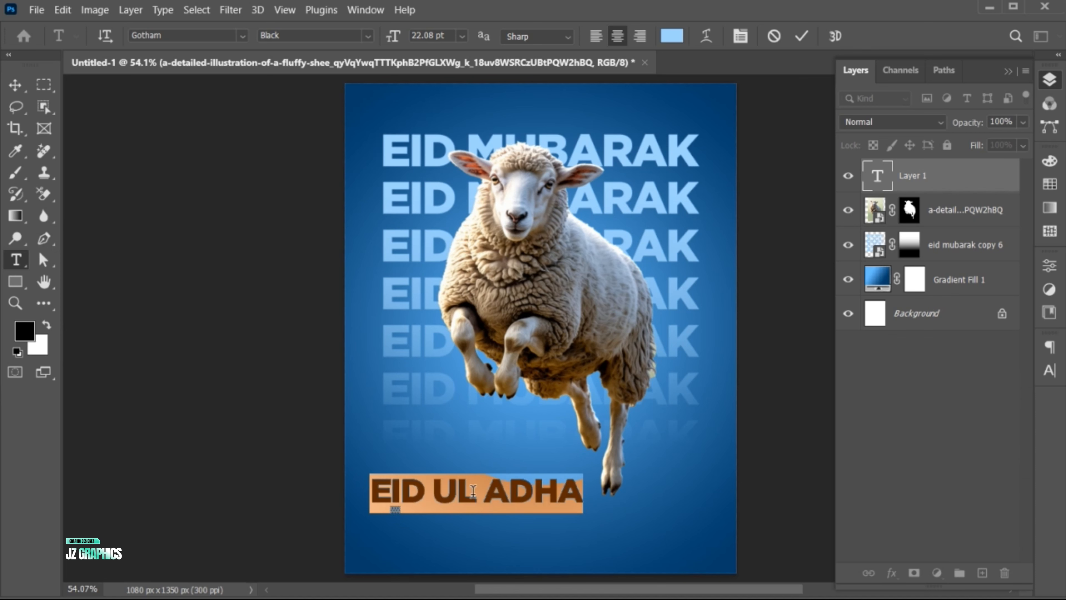
{"action": "left_click", "coordinate": [187, 36]}
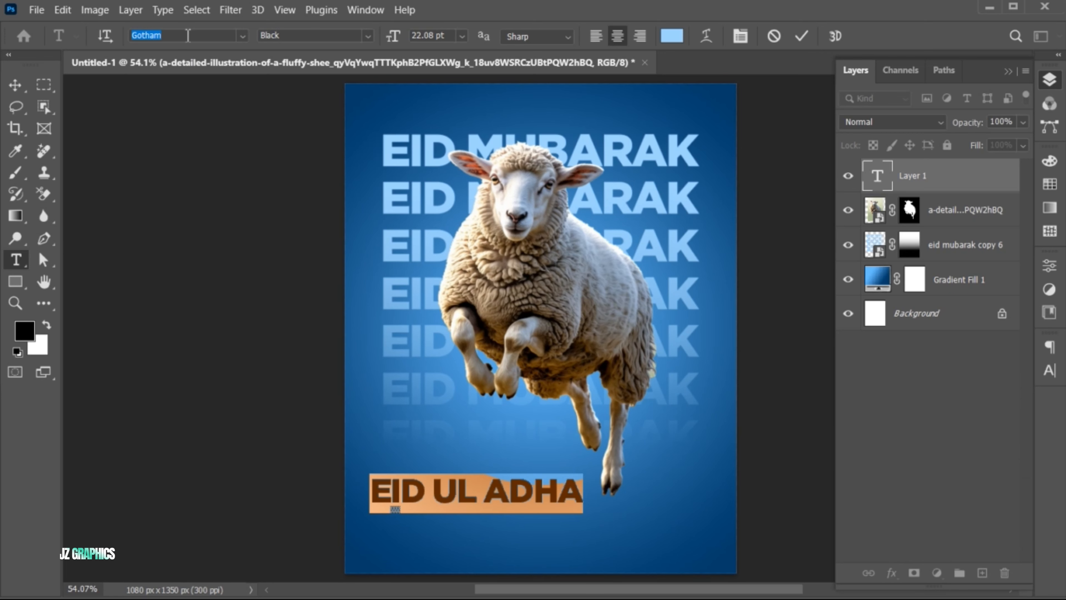
{"action": "type", "text": "gold b"}
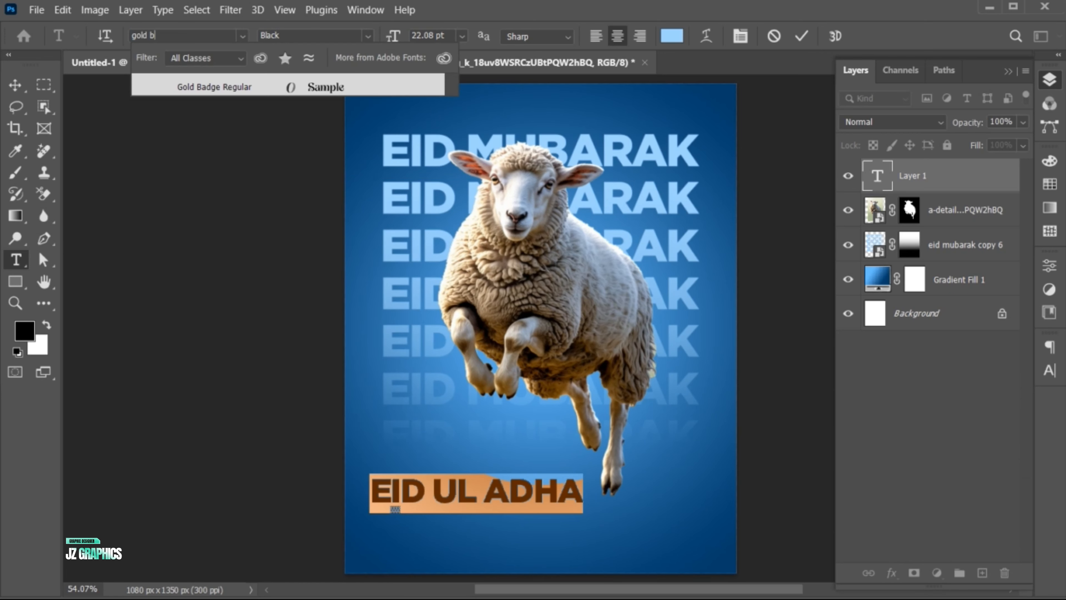
{"action": "type", "text": "a"}
{"action": "left_click", "coordinate": [214, 87]}
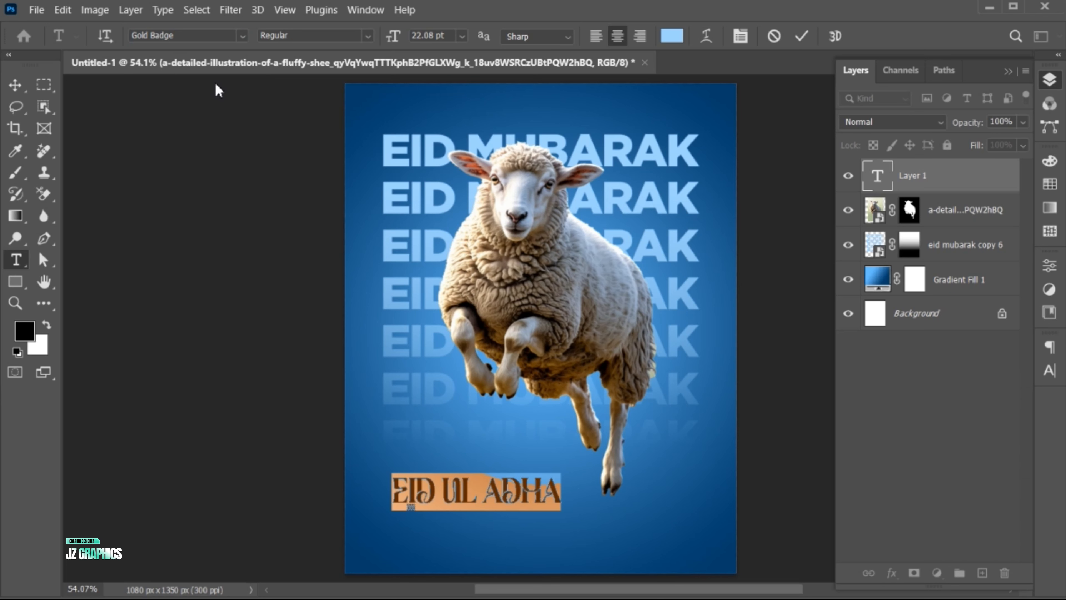
Step: Set the EID UL ADHA text color to white #ffffff and commit the text edit
{"action": "left_click", "coordinate": [671, 36]}
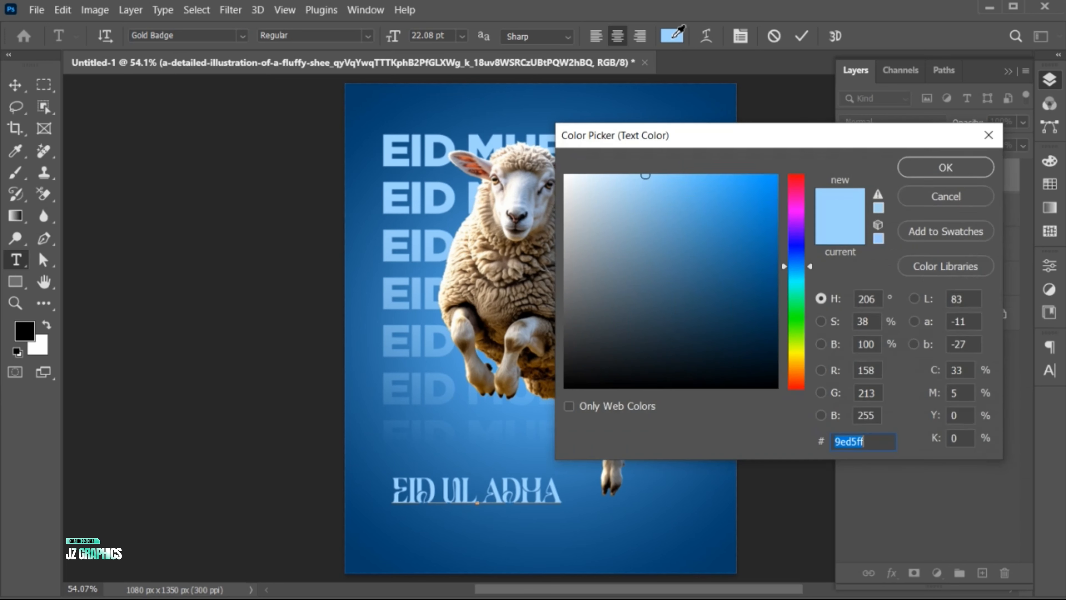
{"action": "left_click", "coordinate": [562, 176]}
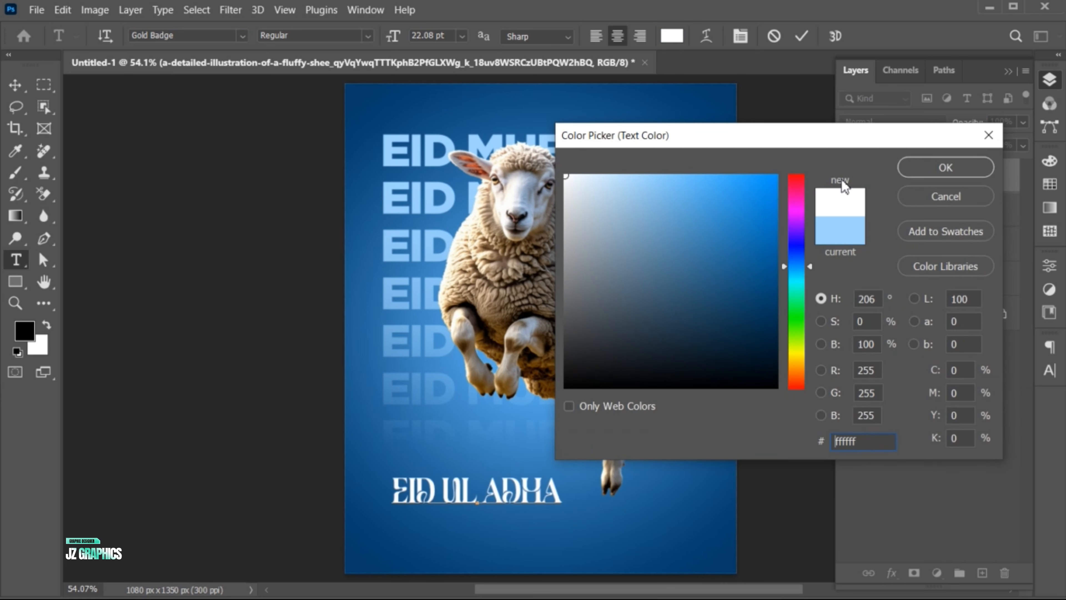
{"action": "left_click", "coordinate": [944, 169]}
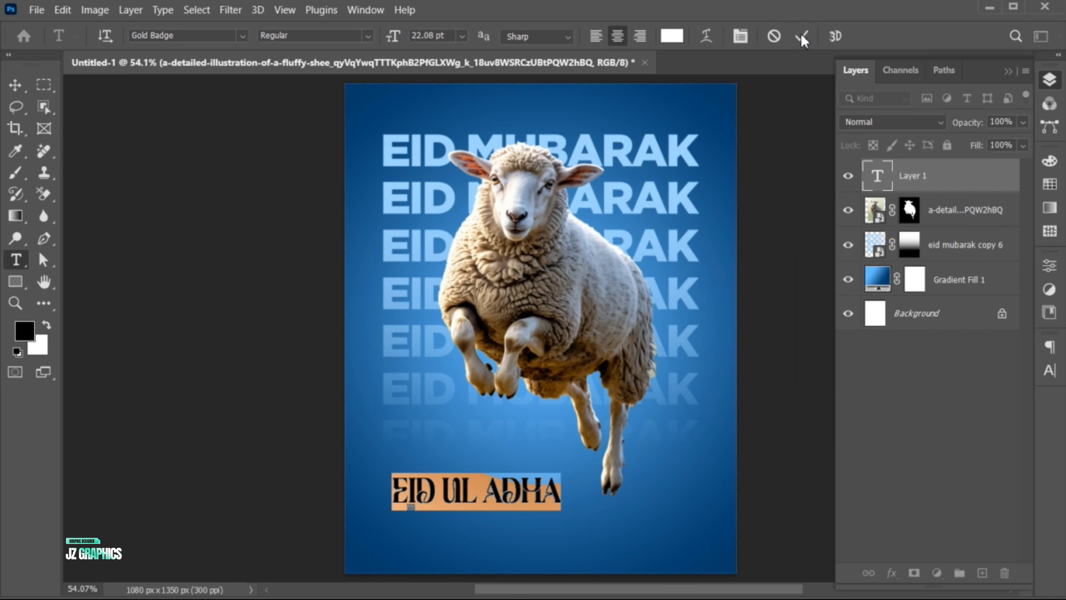
{"action": "left_click", "coordinate": [801, 36]}
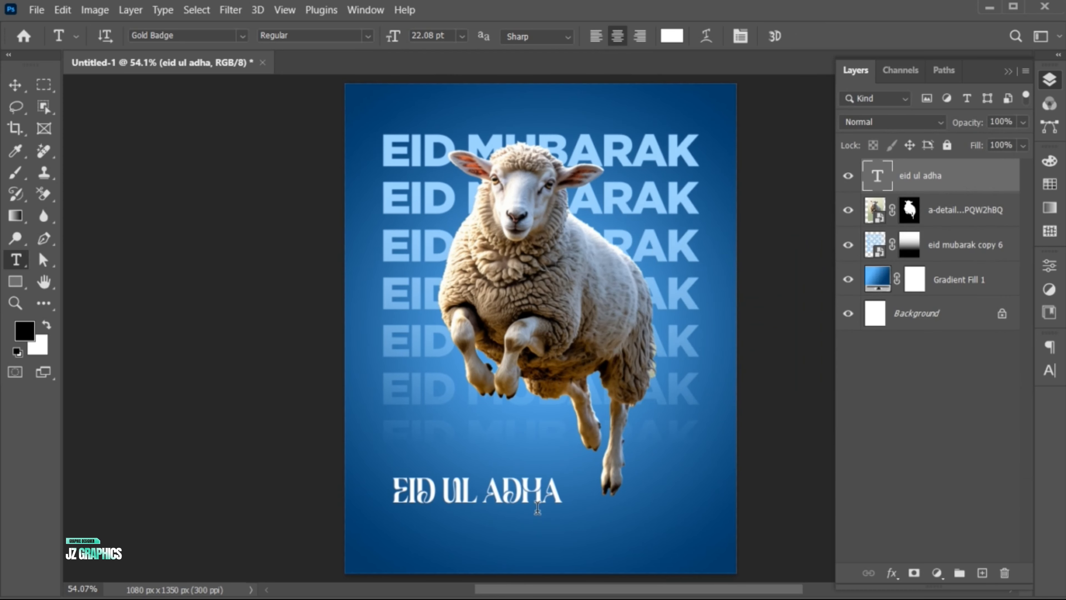
Step: Move the EID UL ADHA text toward the middle of the poster and scale it down to about 92%
{"action": "key", "text": "v"}
{"action": "left_click_drag", "start_coordinate": [560, 502], "coordinate": [604, 513]}
{"action": "key", "text": "ctrl+t"}
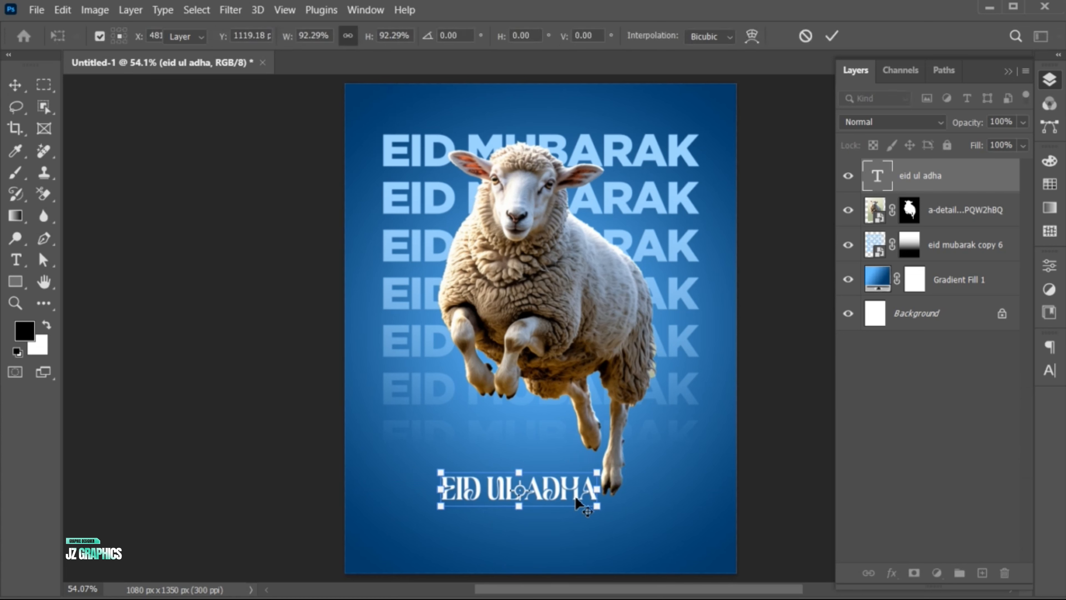
{"action": "key", "text": "Return"}
Step: Center the EID UL ADHA text horizontally on the canvas and clear the selection
{"action": "key", "text": "ctrl+a"}
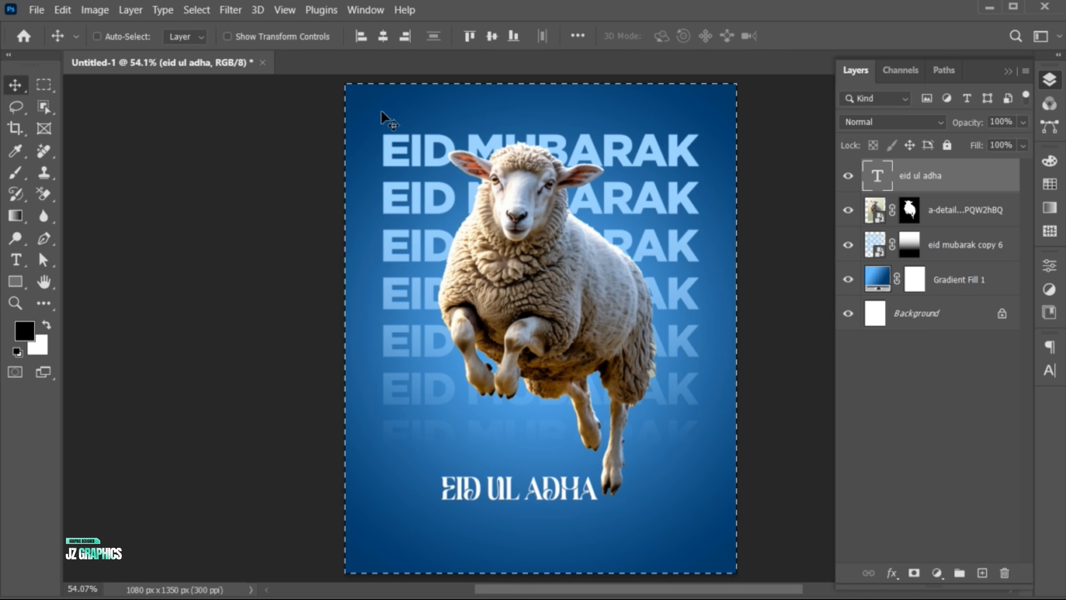
{"action": "left_click", "coordinate": [383, 37]}
{"action": "key", "text": "ctrl+d"}
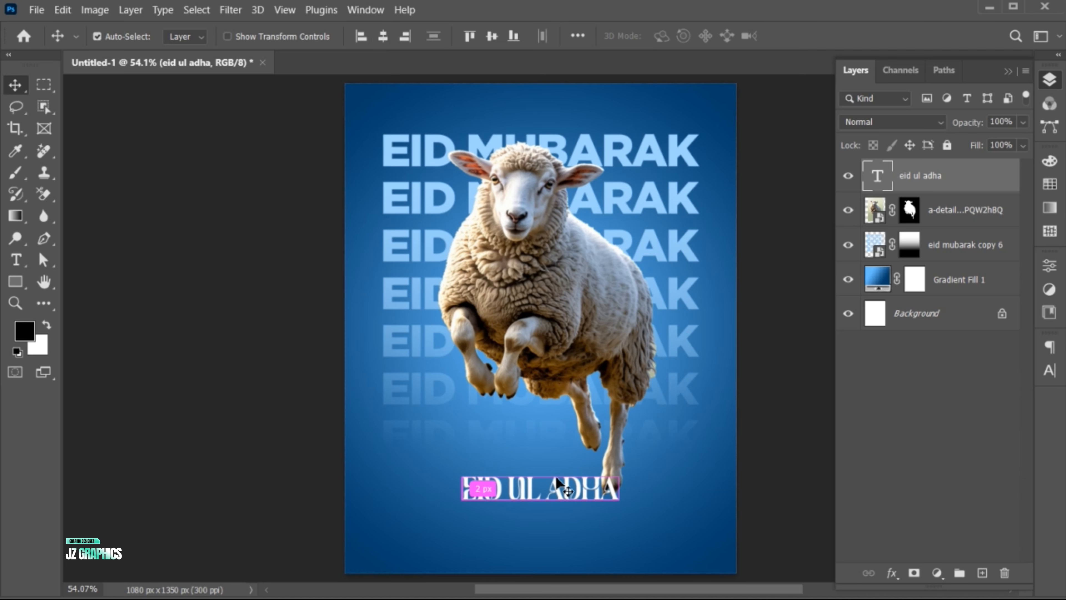
Step: Shrink the sheep layer a little more and nudge it up so its hooves clear the EID UL ADHA text
{"action": "left_click", "coordinate": [948, 212]}
{"action": "key", "text": "ctrl+t"}
{"action": "left_click_drag", "start_coordinate": [699, 536], "coordinate": [679, 526]}
{"action": "key", "text": "Return"}
{"action": "left_click_drag", "start_coordinate": [563, 296], "coordinate": [564, 290]}
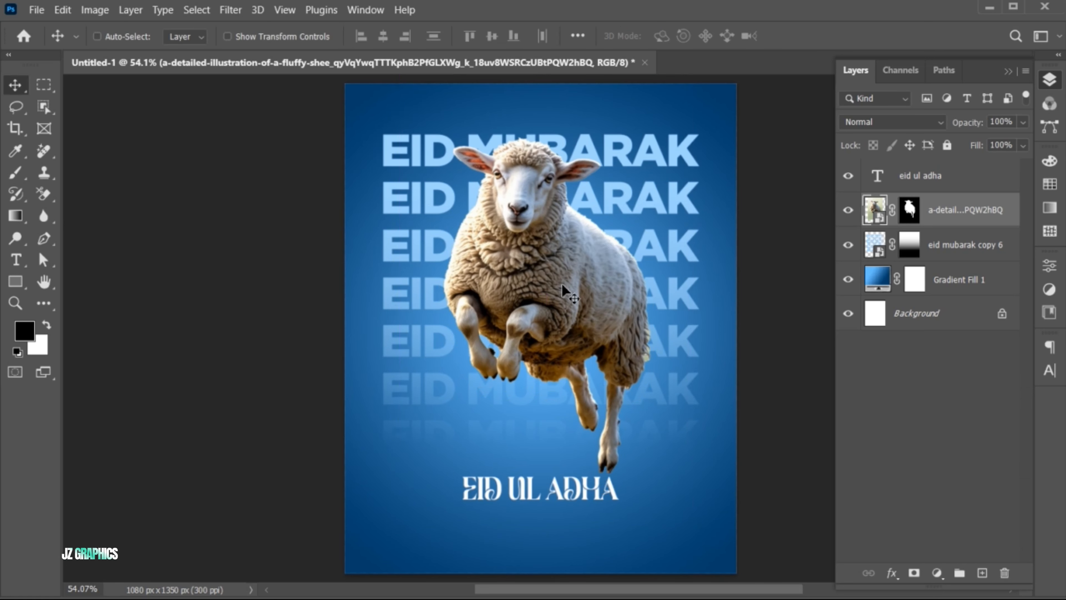
Step: Duplicate the EID UL ADHA text directly beneath the original and replace the copy's wording with MUBARAK
{"action": "left_click", "coordinate": [944, 187]}
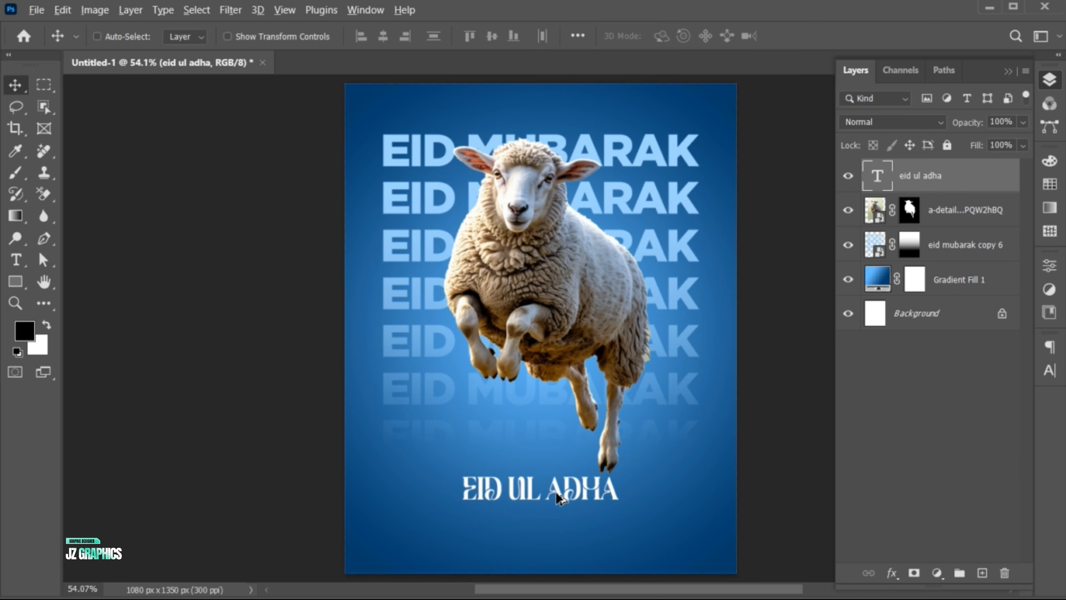
{"action": "left_click_drag", "start_coordinate": [556, 493], "coordinate": [558, 529]}
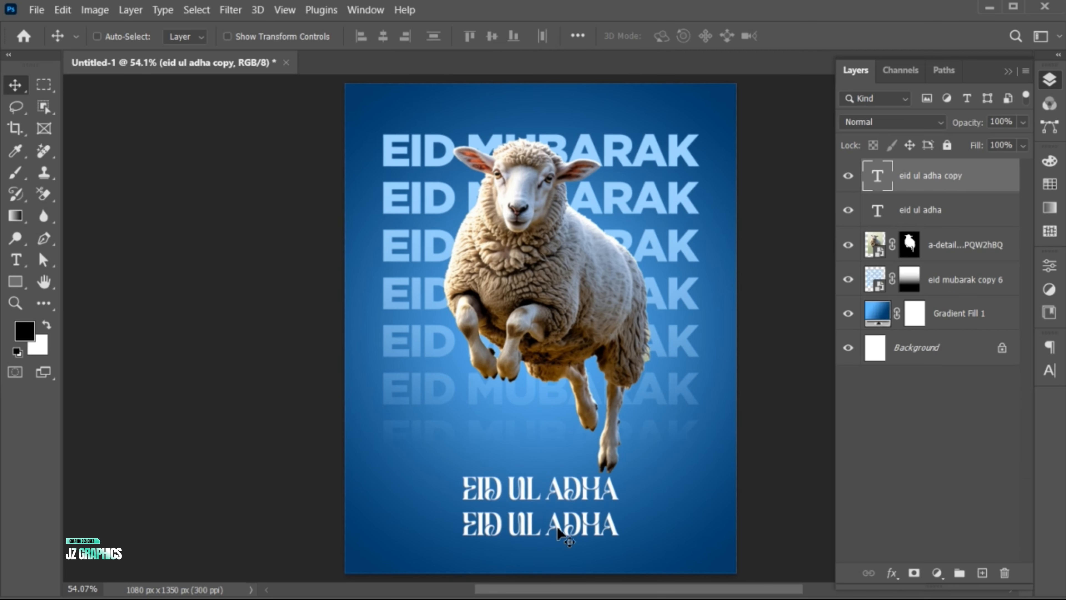
{"action": "key", "text": "t"}
{"action": "left_click", "coordinate": [558, 527]}
{"action": "key", "text": "ctrl+a"}
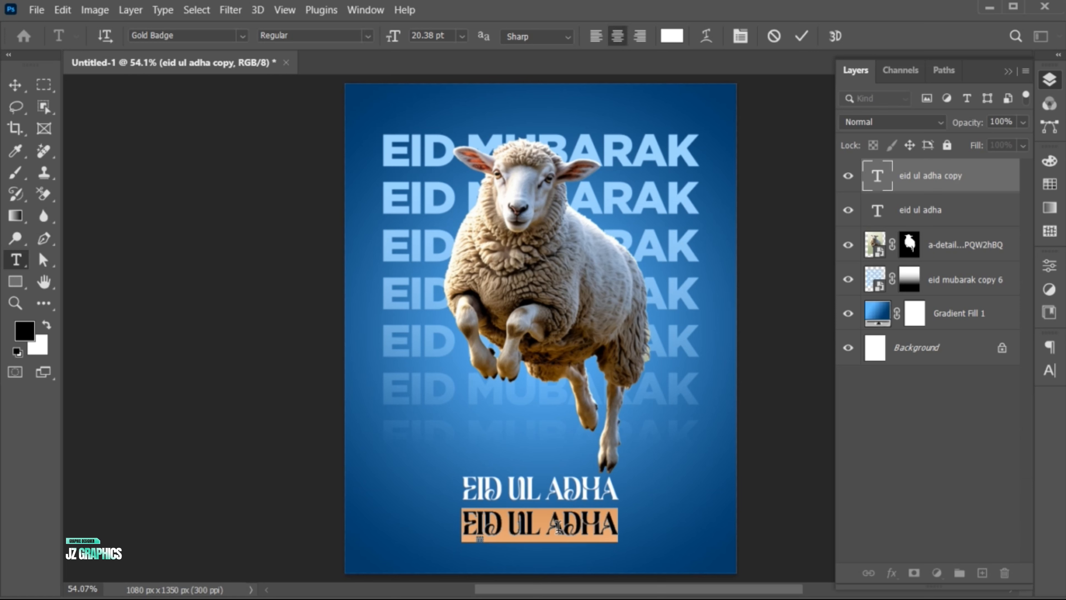
{"action": "type", "text": "MUBARAK"}
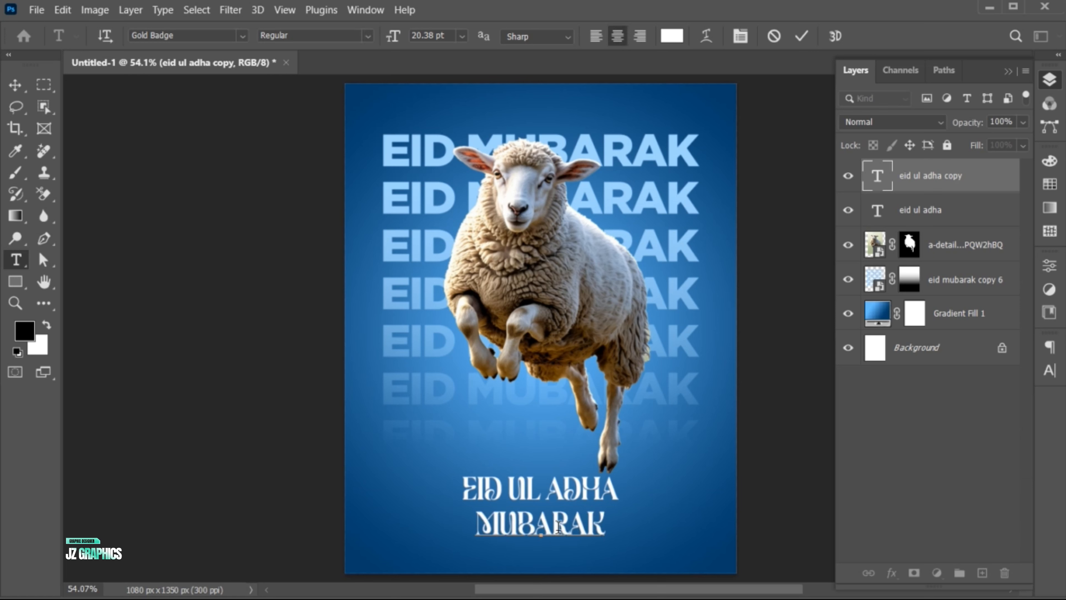
Step: Set the MUBARAK text in the Bayshore Regular font and turn off its All Caps style
{"action": "key", "text": "ctrl+a"}
{"action": "left_click", "coordinate": [201, 36]}
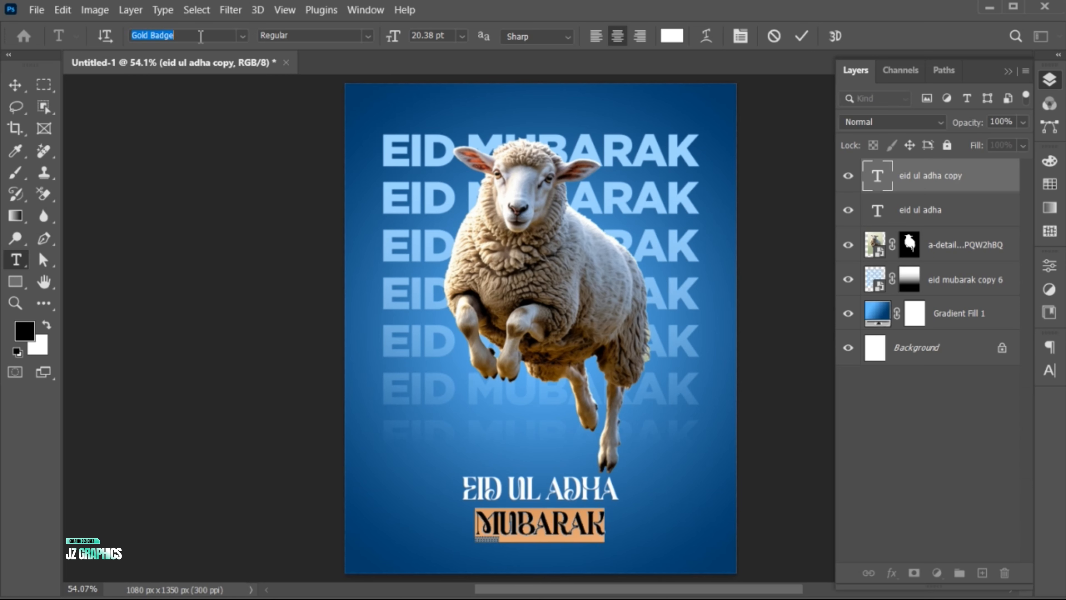
{"action": "type", "text": "bayshor"}
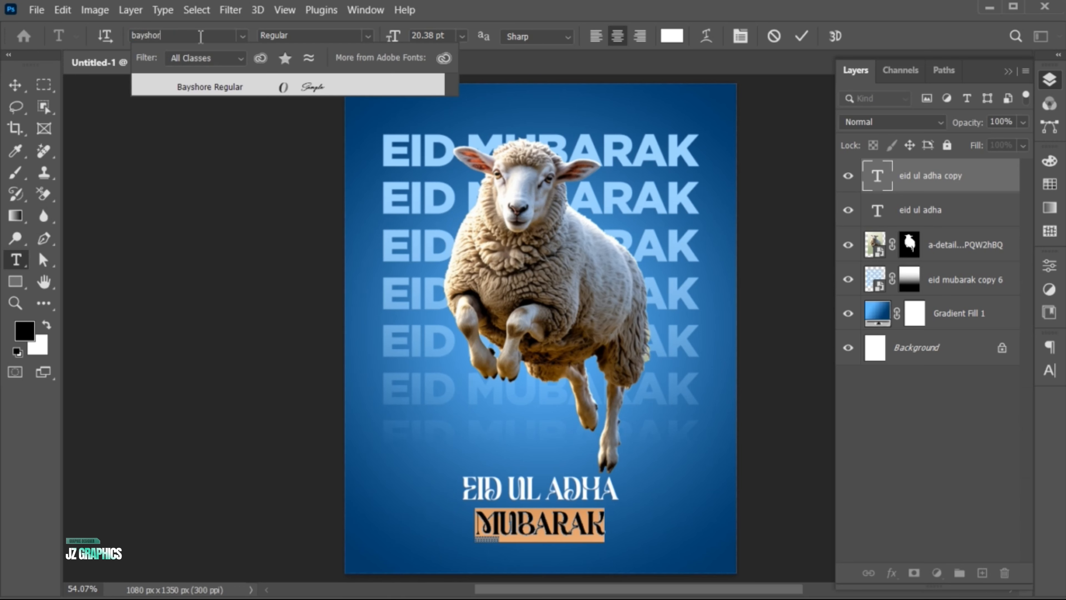
{"action": "left_click", "coordinate": [254, 89]}
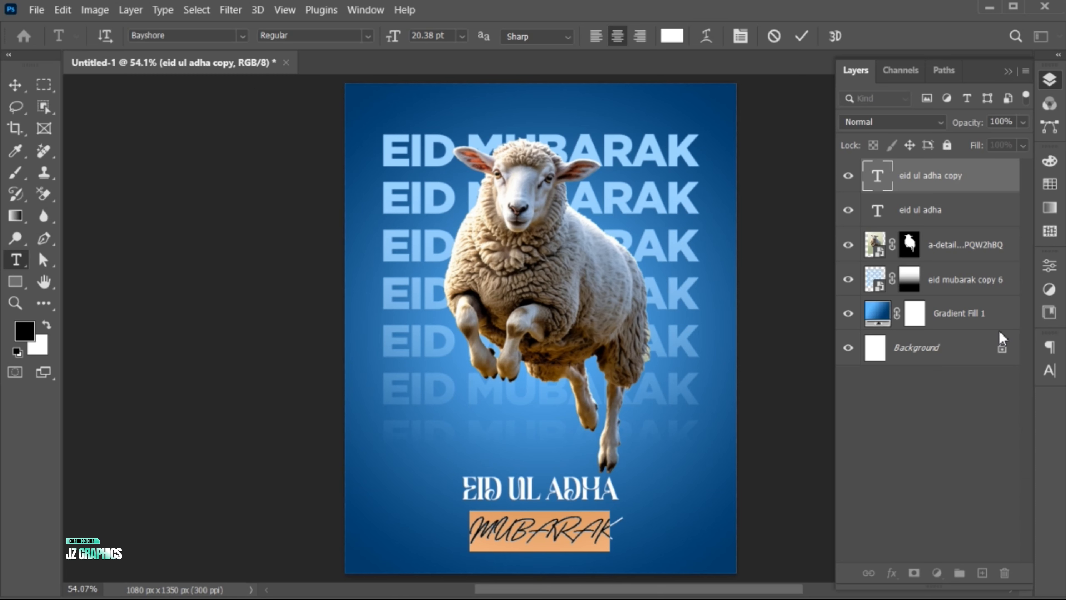
{"action": "left_click", "coordinate": [1050, 370]}
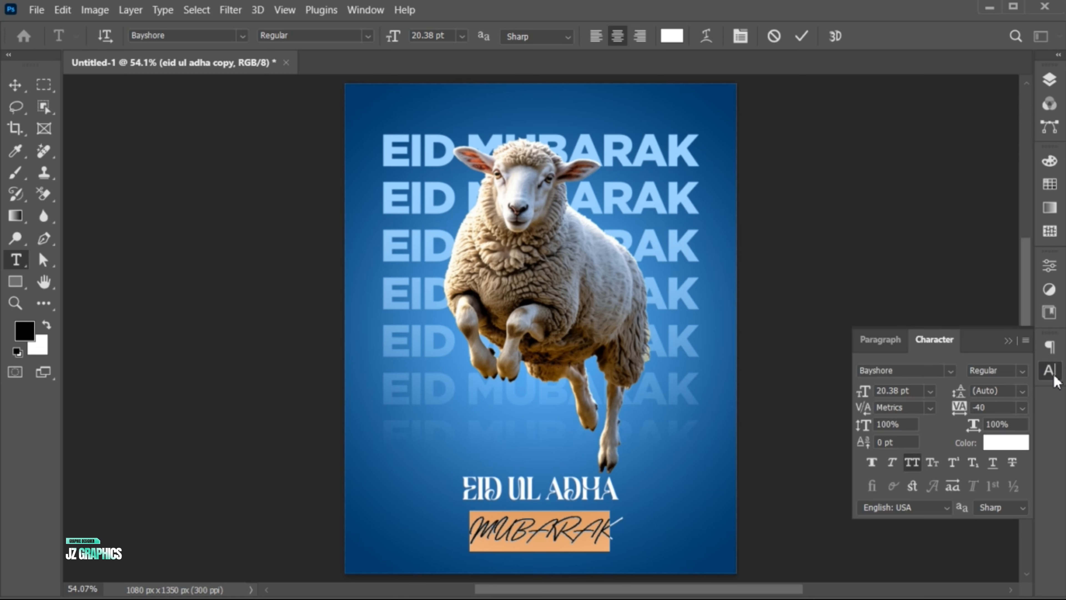
{"action": "left_click", "coordinate": [918, 457]}
{"action": "left_click", "coordinate": [1008, 341]}
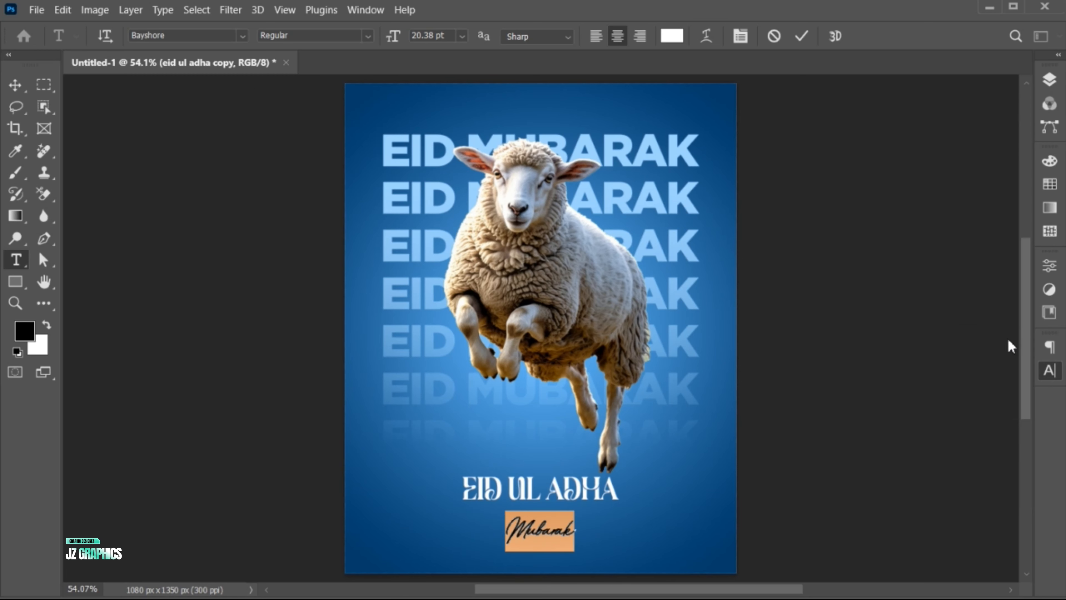
Step: Change the Mubarak text color to bright blue #00a2ff and commit the text edit
{"action": "left_click", "coordinate": [672, 37]}
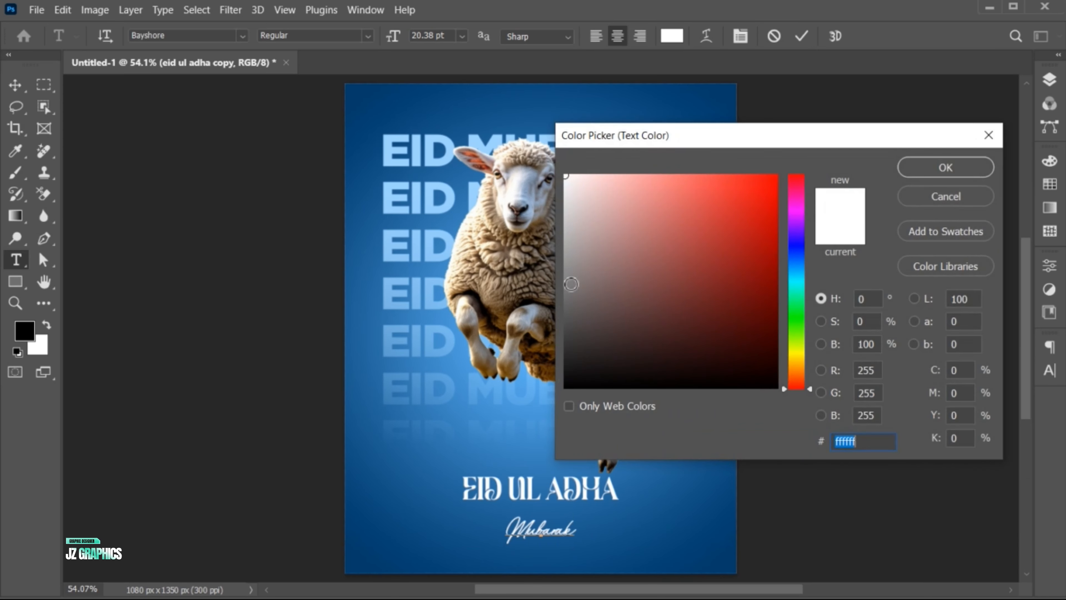
{"action": "left_click", "coordinate": [505, 468]}
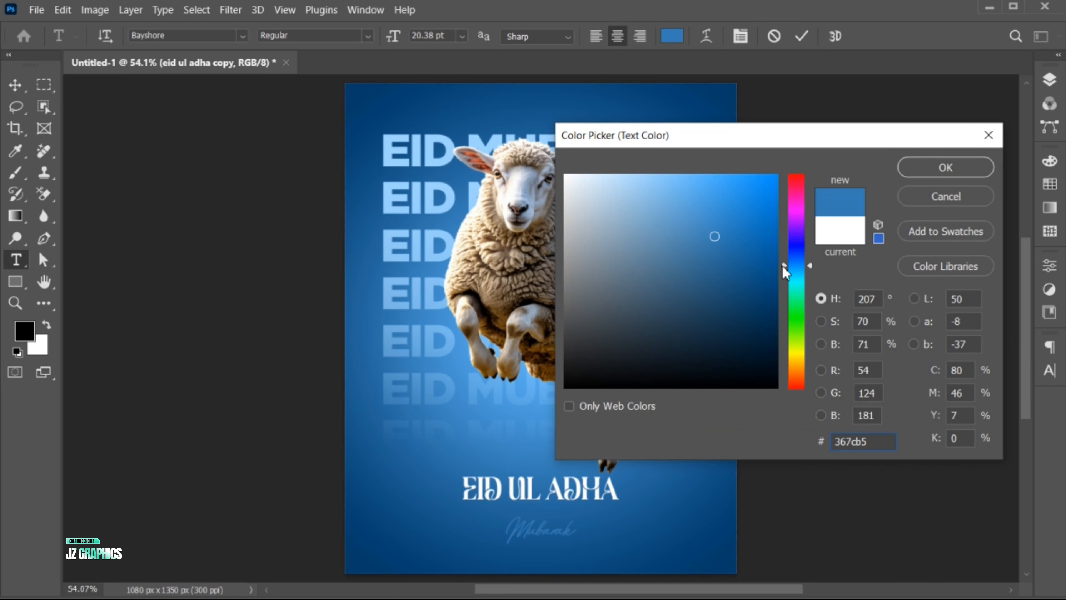
{"action": "left_click_drag", "start_coordinate": [785, 266], "coordinate": [785, 261]}
{"action": "left_click_drag", "start_coordinate": [758, 195], "coordinate": [782, 155]}
{"action": "left_click_drag", "start_coordinate": [790, 258], "coordinate": [790, 269]}
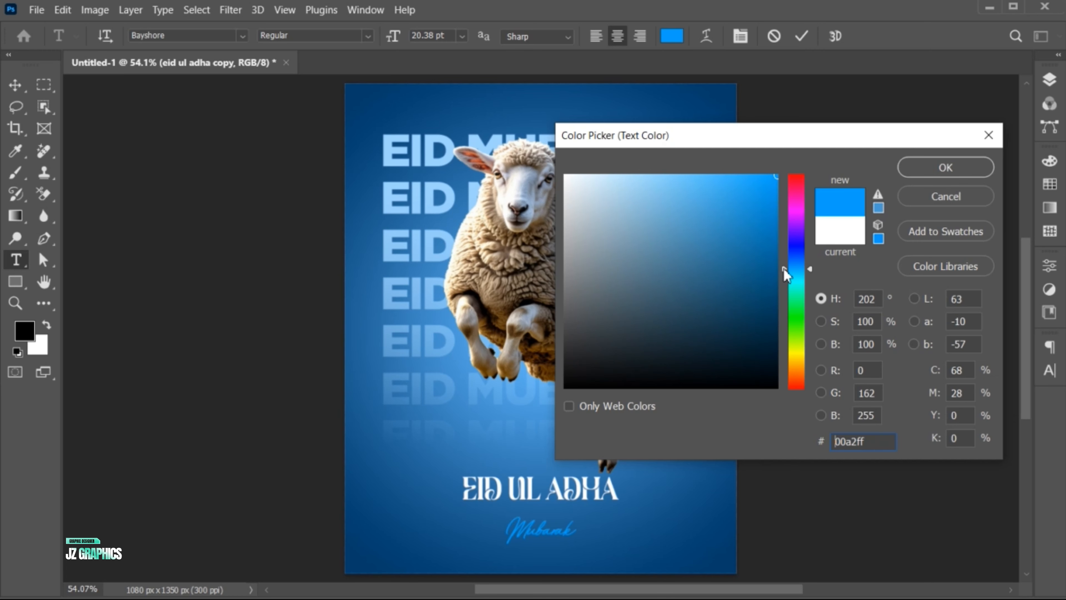
{"action": "left_click", "coordinate": [940, 167]}
{"action": "left_click", "coordinate": [802, 36]}
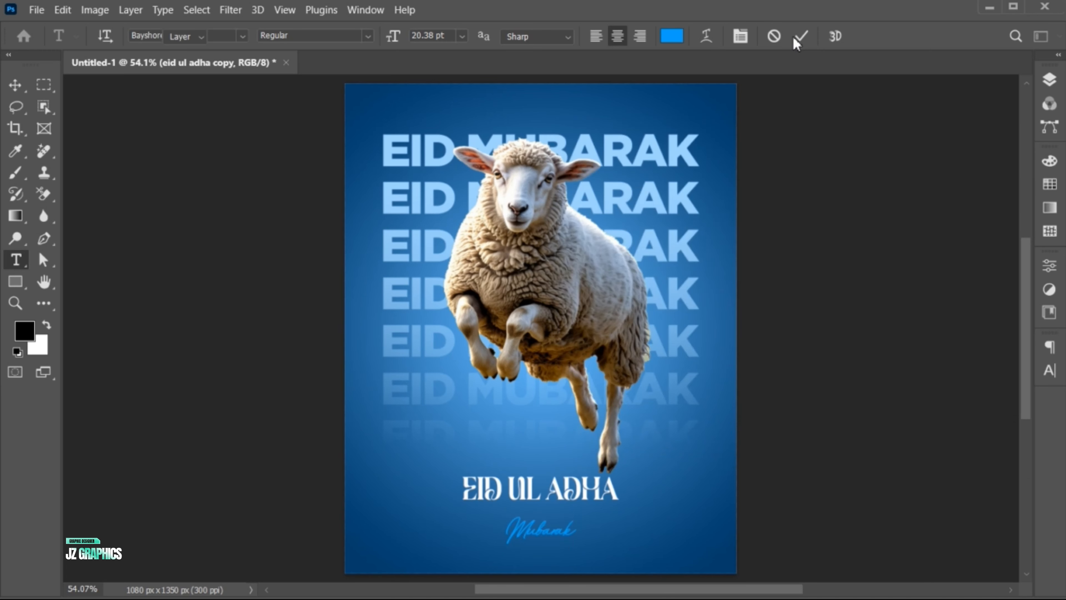
Step: Move the Mubarak text up to overlap the lower right of EID UL ADHA and enlarge it to about 31 pt
{"action": "key", "text": "v"}
{"action": "left_click_drag", "start_coordinate": [532, 539], "coordinate": [588, 512]}
{"action": "key", "text": "ctrl+t"}
{"action": "key", "text": "Return"}
Step: Add a text box below the title reading "Celebrate this Eid with love, gratitude, and compassion. May your sacrifices be accepted and your prayers answered"
{"action": "key", "text": "t"}
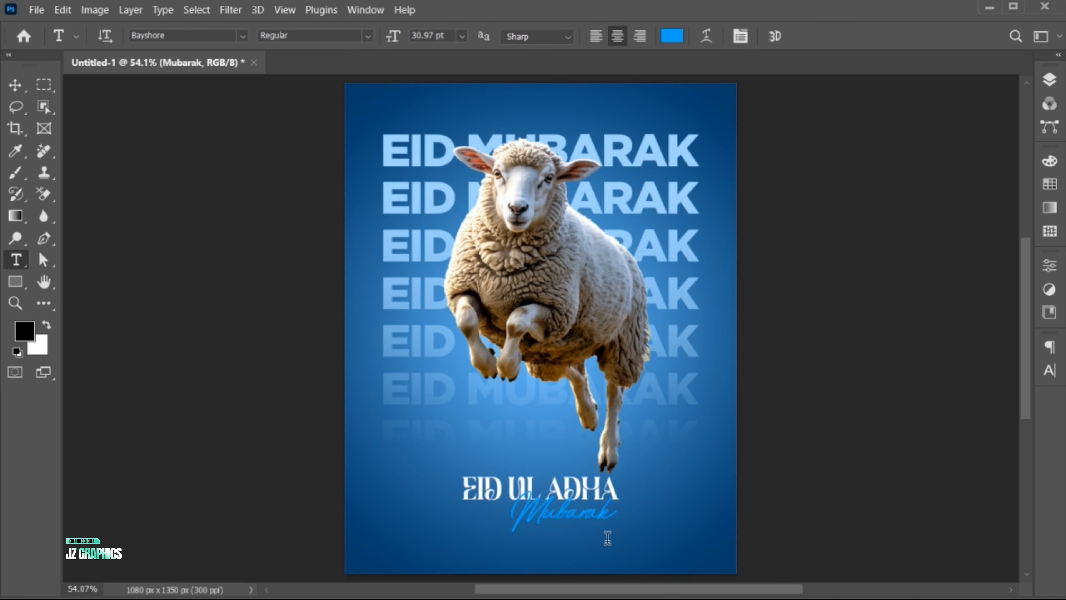
{"action": "left_click_drag", "start_coordinate": [400, 533], "coordinate": [691, 562]}
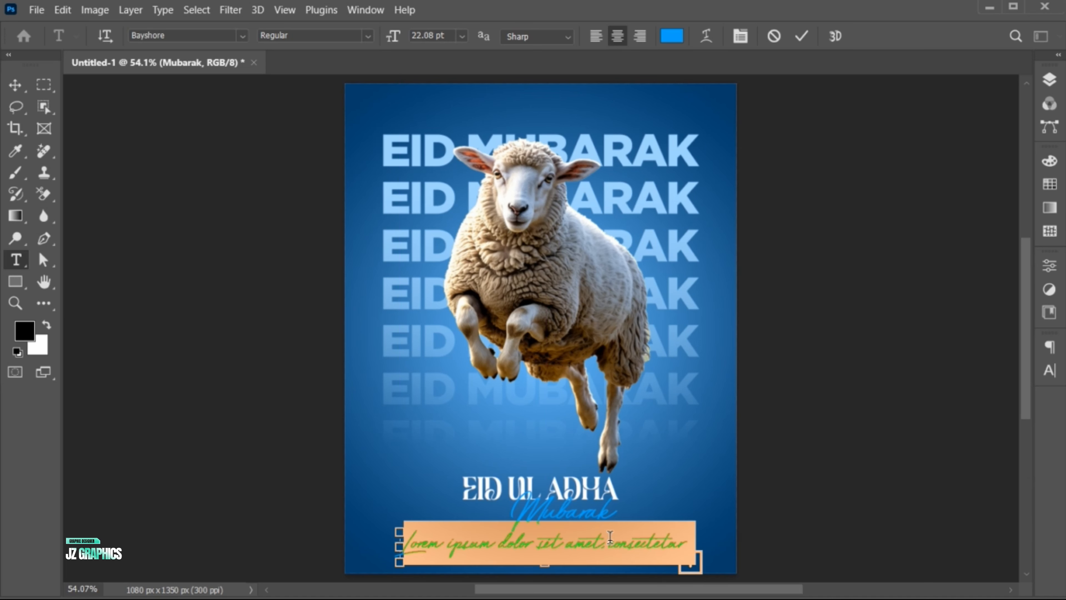
{"action": "type", "text": "Celebrate this Eid with love."}
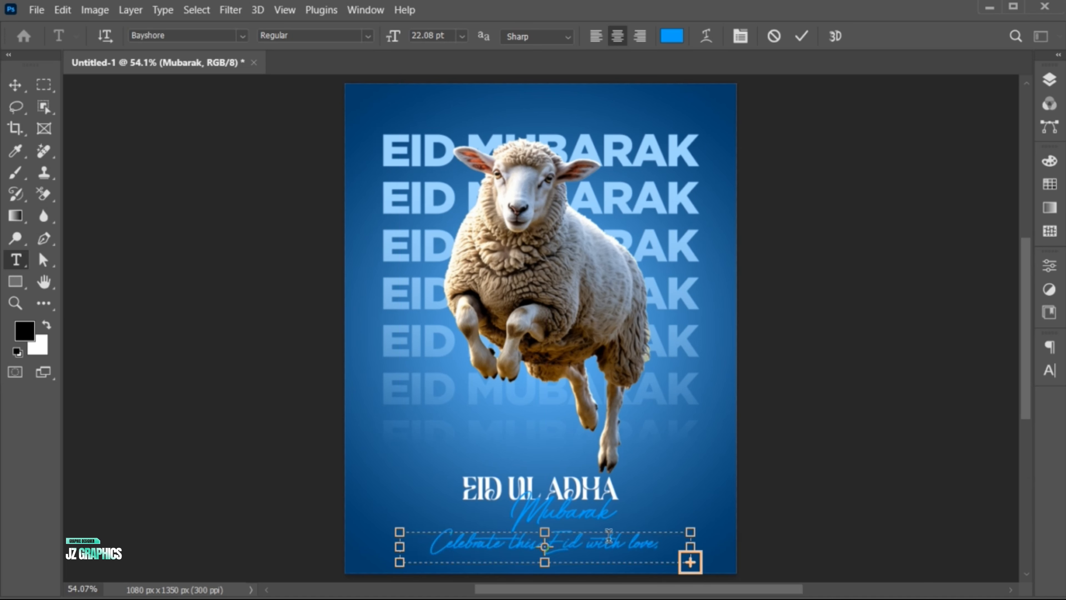
Step: Set all of the greeting paragraph's text in the Gotham Light font
{"action": "key", "text": "ctrl+a"}
{"action": "left_click", "coordinate": [1050, 370]}
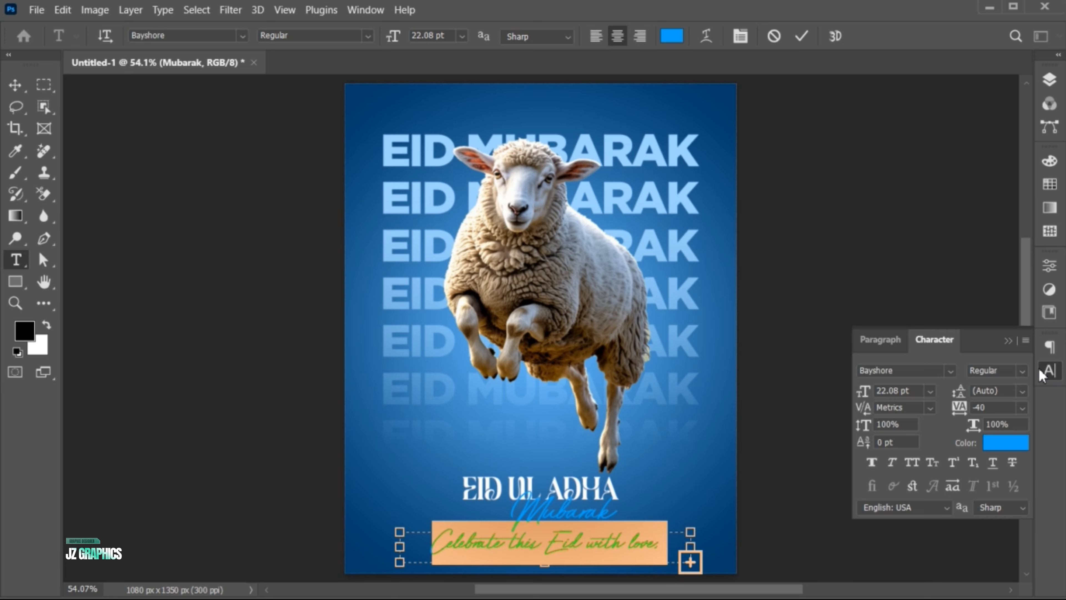
{"action": "left_click", "coordinate": [899, 370]}
{"action": "type", "text": "gotha"}
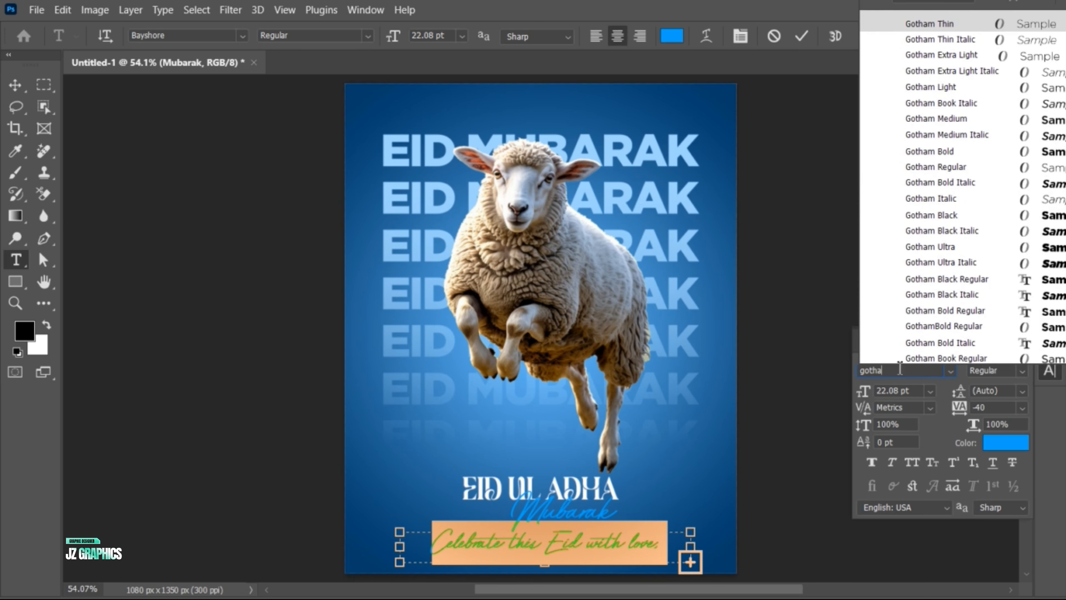
{"action": "left_click", "coordinate": [929, 88]}
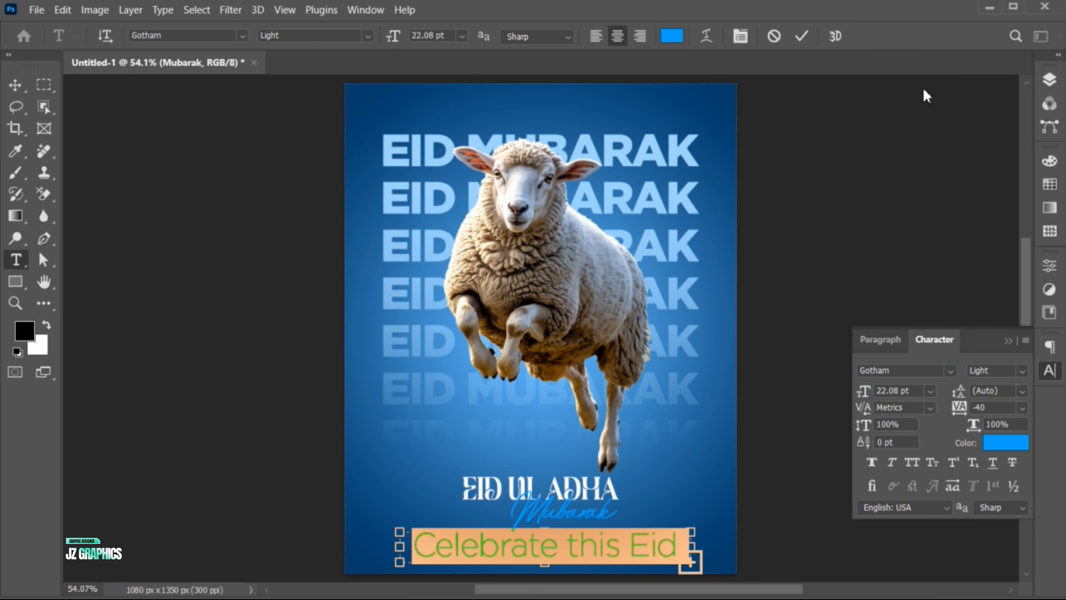
Step: Set the greeting paragraph's font size to 7 pt and its leading to 8 pt
{"action": "left_click", "coordinate": [922, 391]}
{"action": "scroll", "coordinate": [922, 391], "scroll_direction": "down", "scroll_amount": 11}
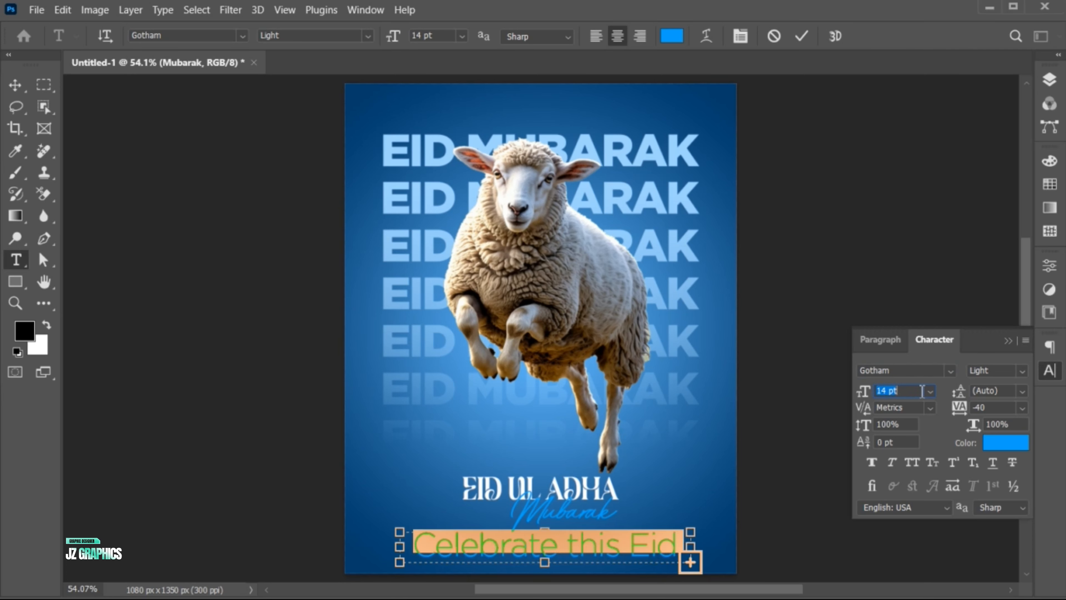
{"action": "scroll", "coordinate": [923, 391], "scroll_direction": "down", "scroll_amount": 6}
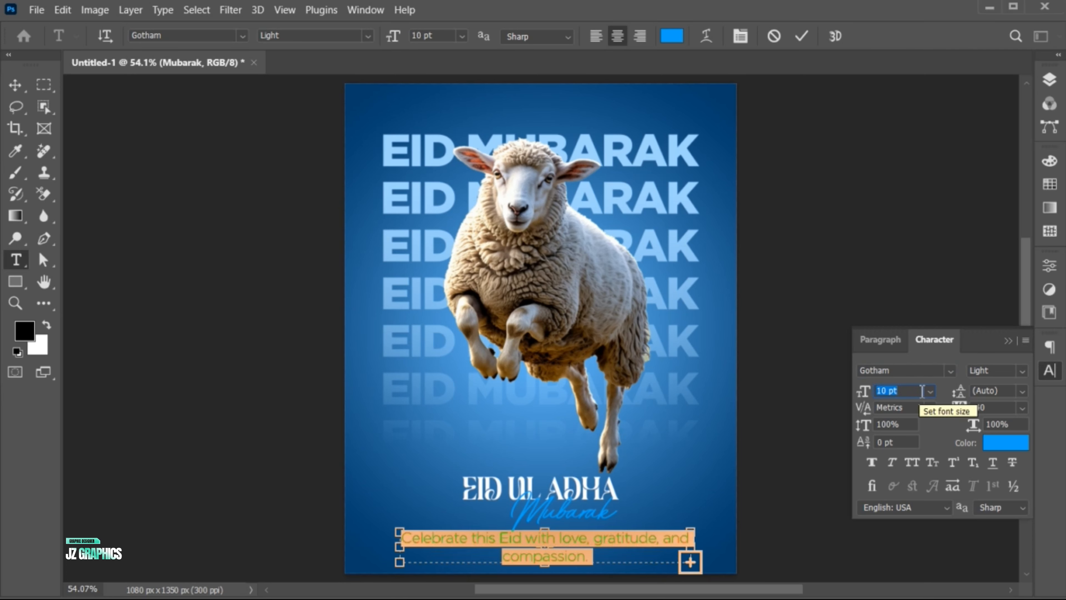
{"action": "left_click", "coordinate": [1005, 385]}
{"action": "scroll", "coordinate": [1005, 386], "scroll_direction": "down", "scroll_amount": 2}
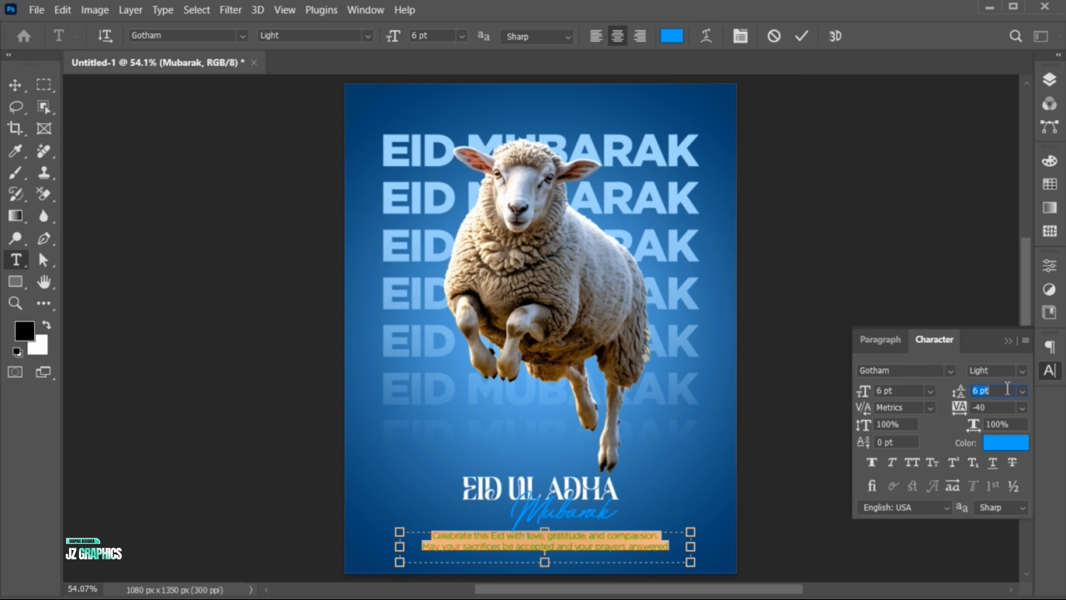
{"action": "left_click", "coordinate": [906, 391]}
{"action": "scroll", "coordinate": [905, 391], "scroll_direction": "up", "scroll_amount": 1}
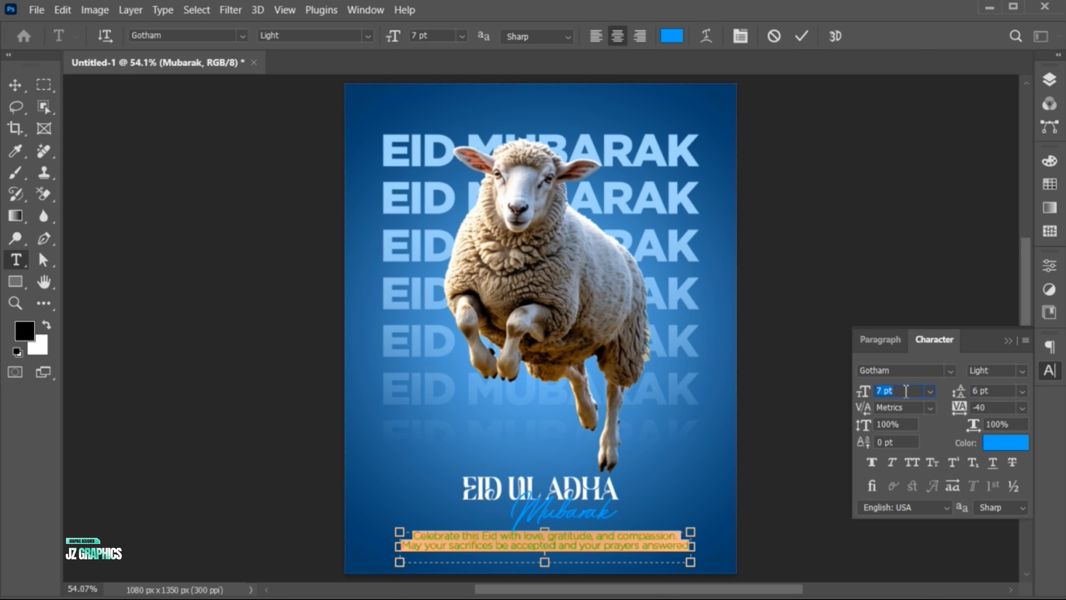
{"action": "scroll", "coordinate": [1000, 391], "scroll_direction": "up", "scroll_amount": 1}
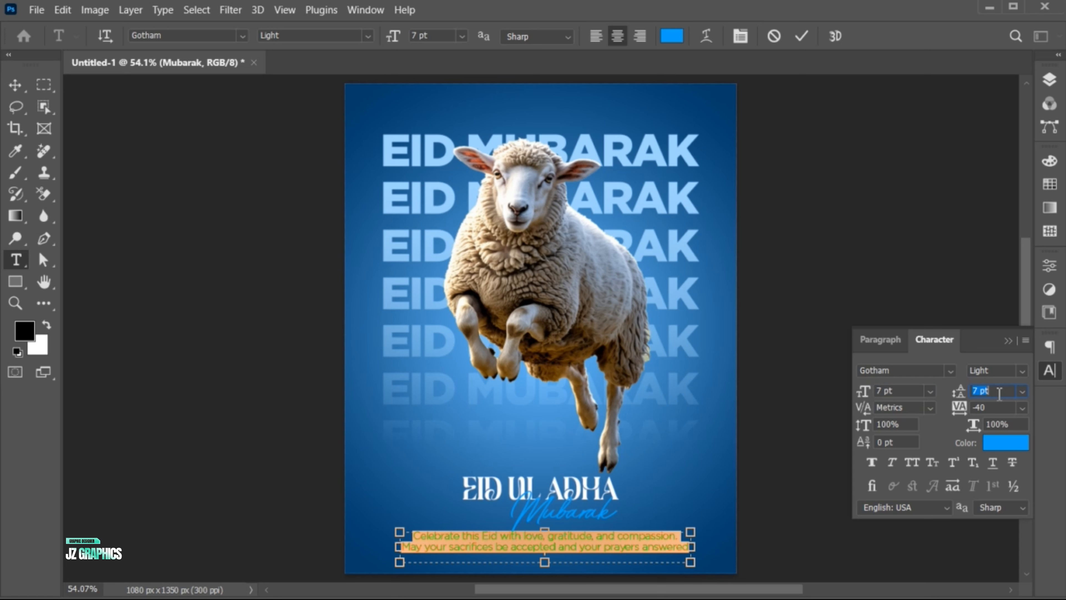
{"action": "scroll", "coordinate": [999, 391], "scroll_direction": "up", "scroll_amount": 1}
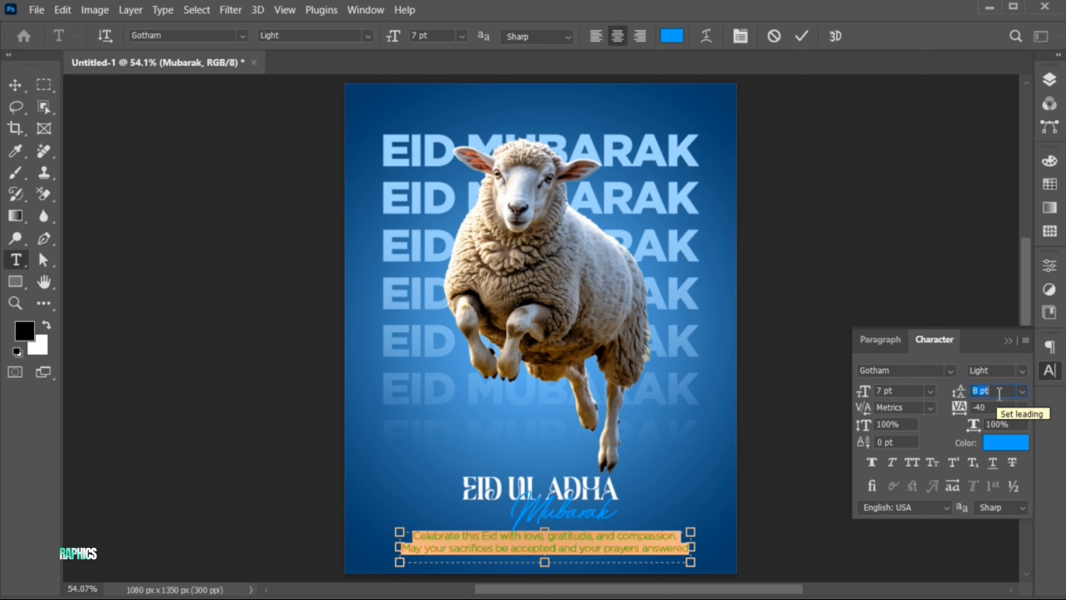
{"action": "left_click", "coordinate": [1010, 339]}
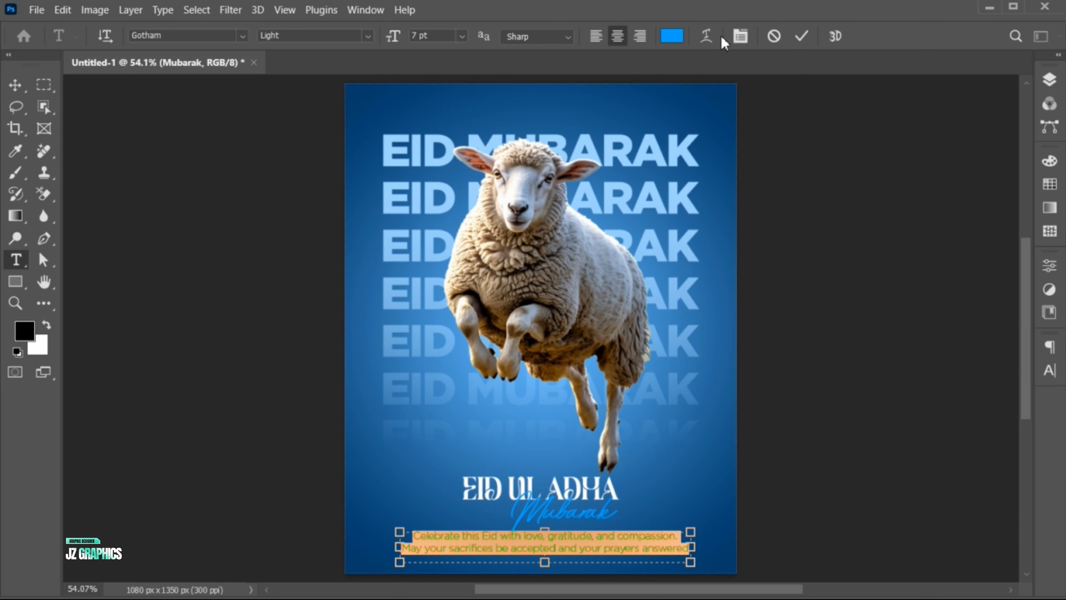
Step: Recolor the greeting paragraph to a light sky blue and commit the text edit
{"action": "left_click", "coordinate": [673, 37]}
{"action": "left_click_drag", "start_coordinate": [670, 173], "coordinate": [669, 174]}
{"action": "left_click", "coordinate": [955, 167]}
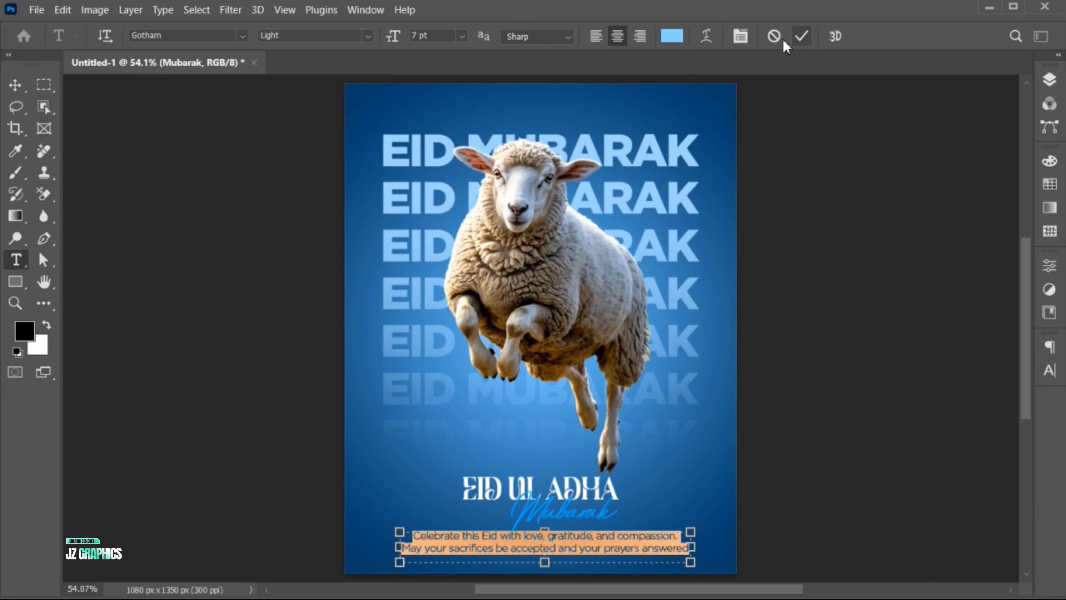
{"action": "key", "text": "ctrl+Return"}
{"action": "key", "text": "v"}
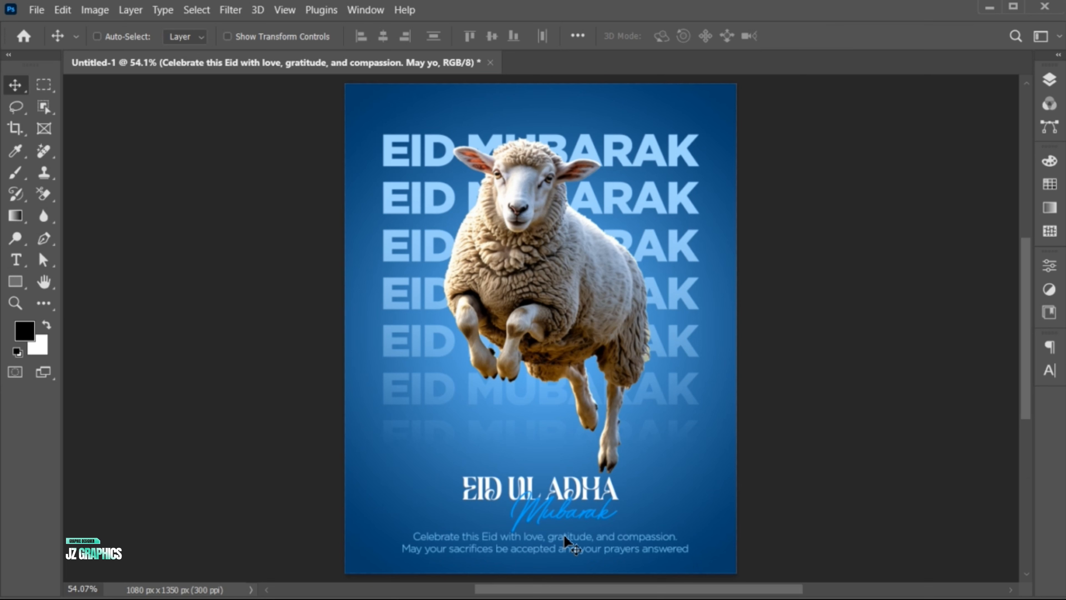
Step: Set the greeting paragraph to 6 pt with 7 pt leading, commit it, and nudge it down slightly
{"action": "double_click", "coordinate": [614, 546]}
{"action": "left_click", "coordinate": [1050, 370]}
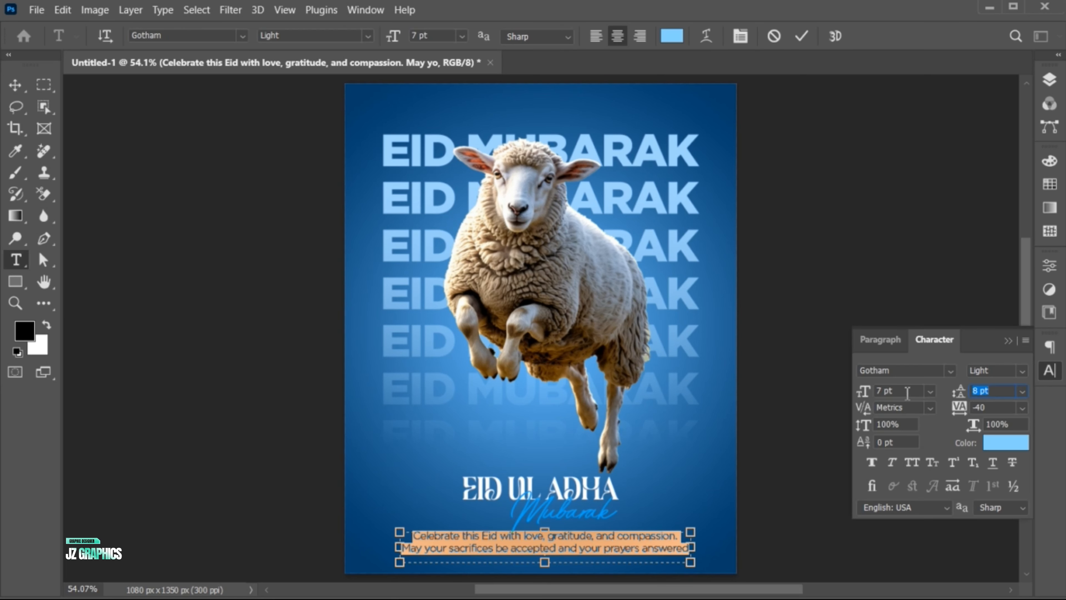
{"action": "key", "text": "Return"}
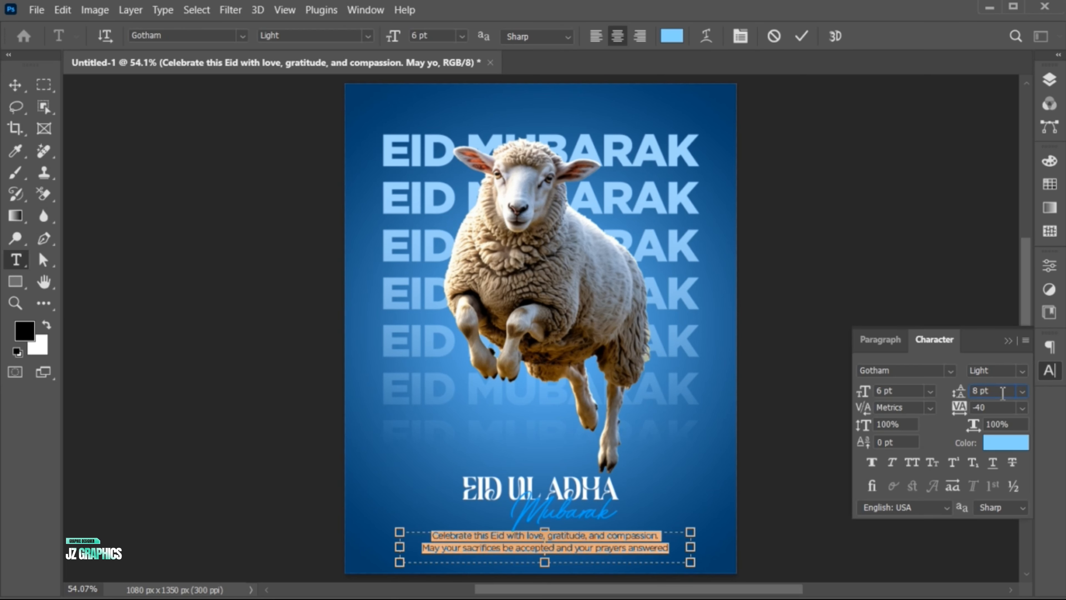
{"action": "left_click", "coordinate": [1003, 392]}
{"action": "type", "text": "7"}
{"action": "key", "text": "Return"}
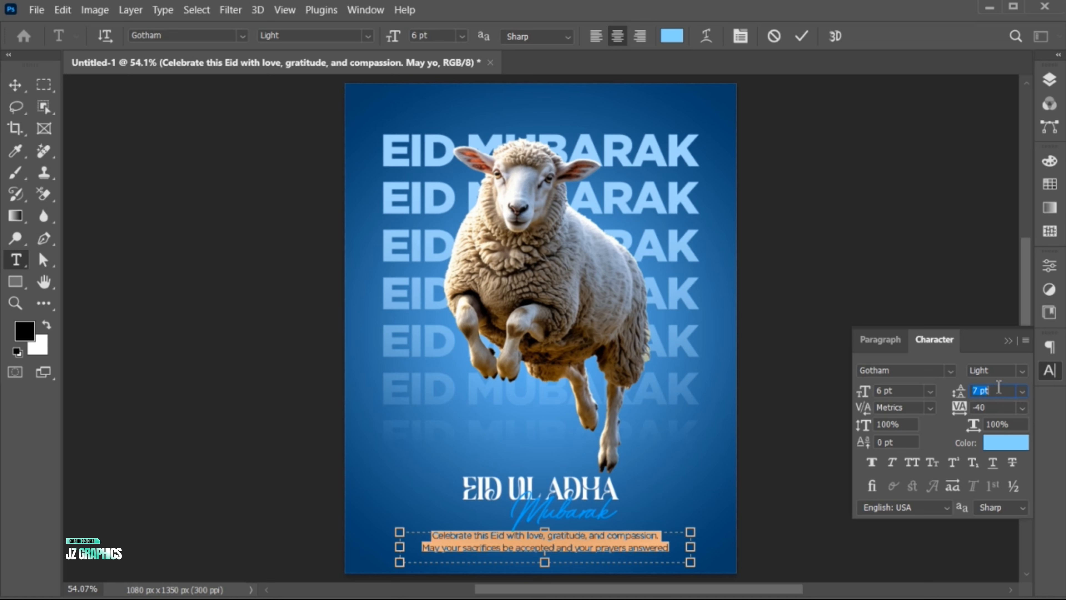
{"action": "left_click", "coordinate": [1008, 340]}
{"action": "key", "text": "ctrl+Return"}
{"action": "key", "text": "v"}
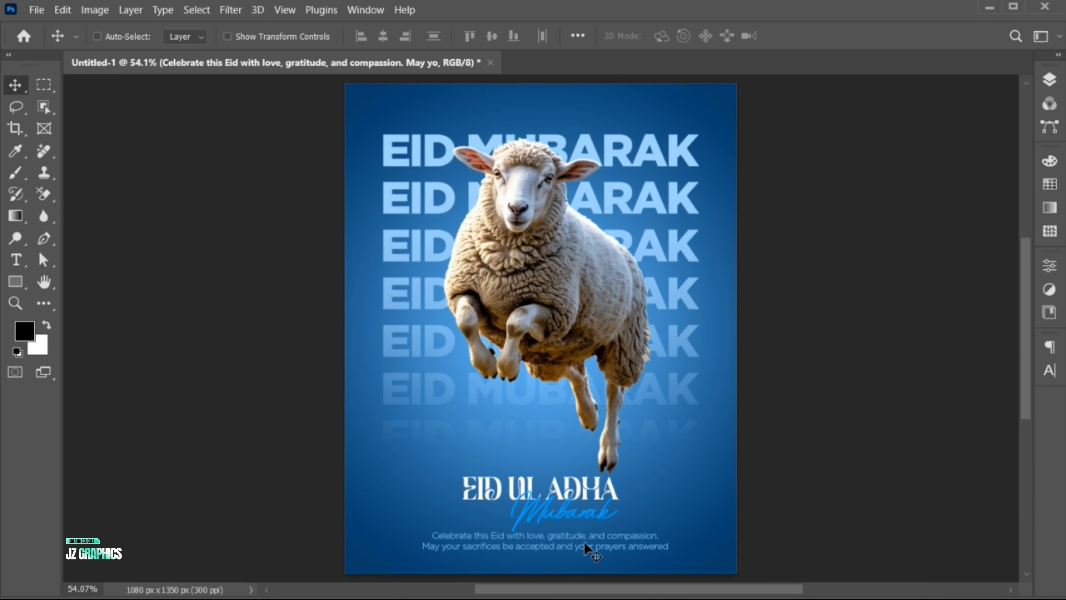
{"action": "key", "text": "shift+Down"}
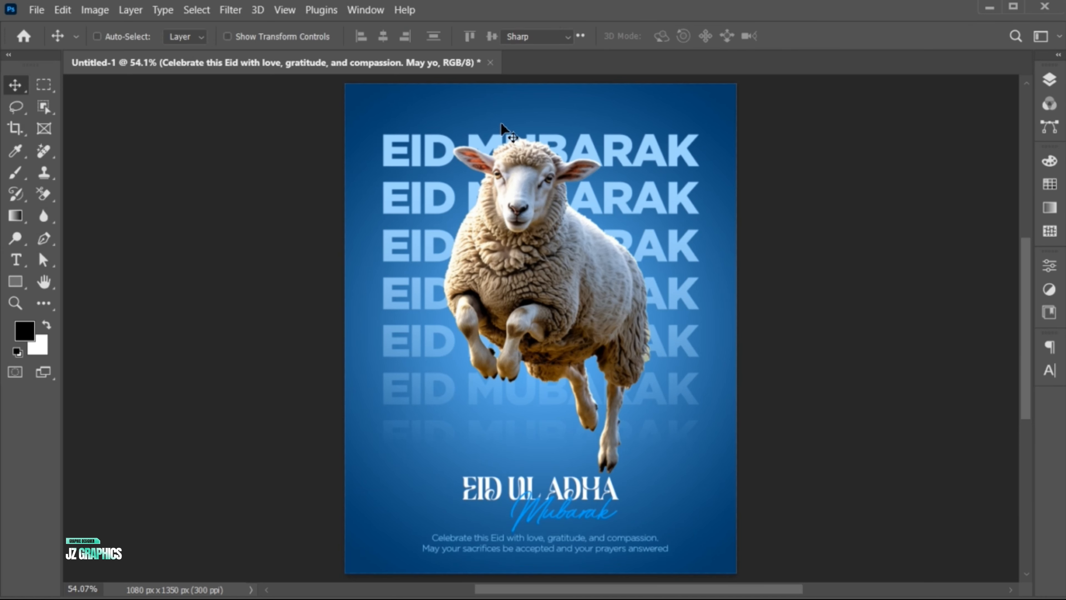